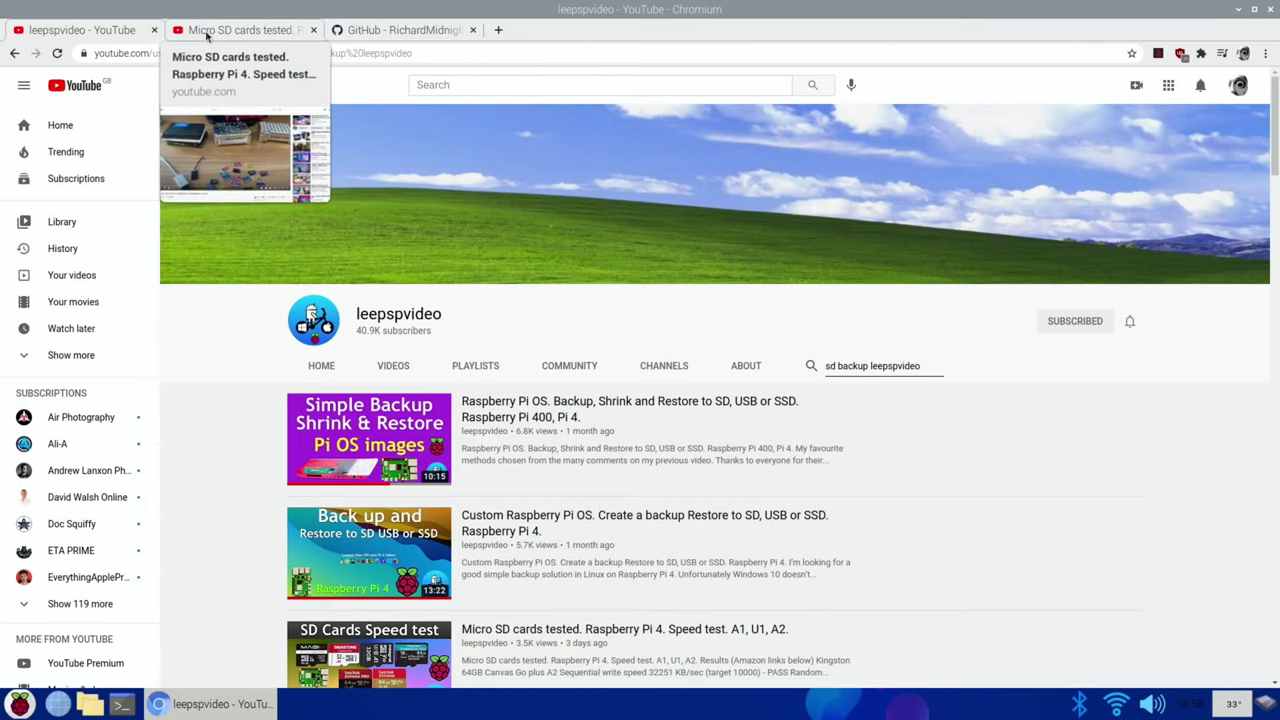
Step: Switch to the 'Micro SD cards tested' video and scroll down to the comment recommending pi-safe
{"action": "left_click", "coordinate": [207, 37]}
{"action": "scroll", "coordinate": [226, 420], "scroll_direction": "down", "scroll_amount": 10}
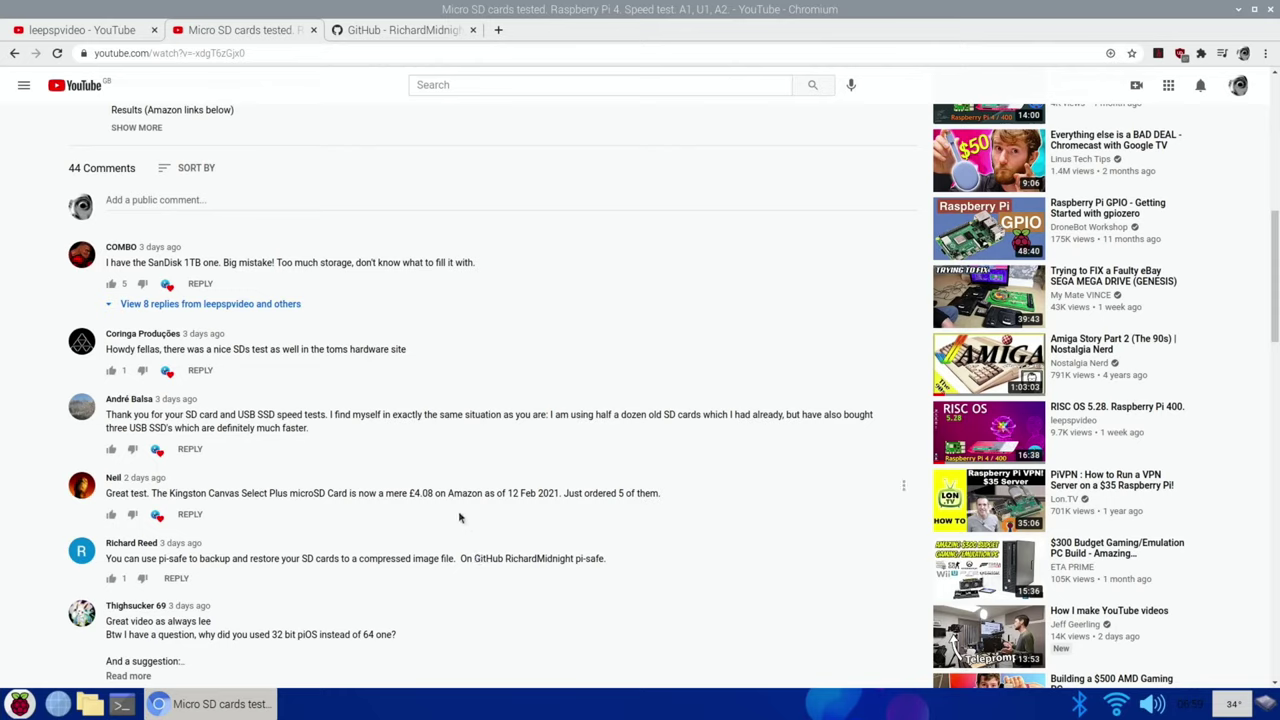
Step: Open the pi-safe GitHub repository and select the wget download line in its INSTALL section
{"action": "left_click", "coordinate": [377, 33]}
{"action": "scroll", "coordinate": [246, 354], "scroll_direction": "down", "scroll_amount": 3}
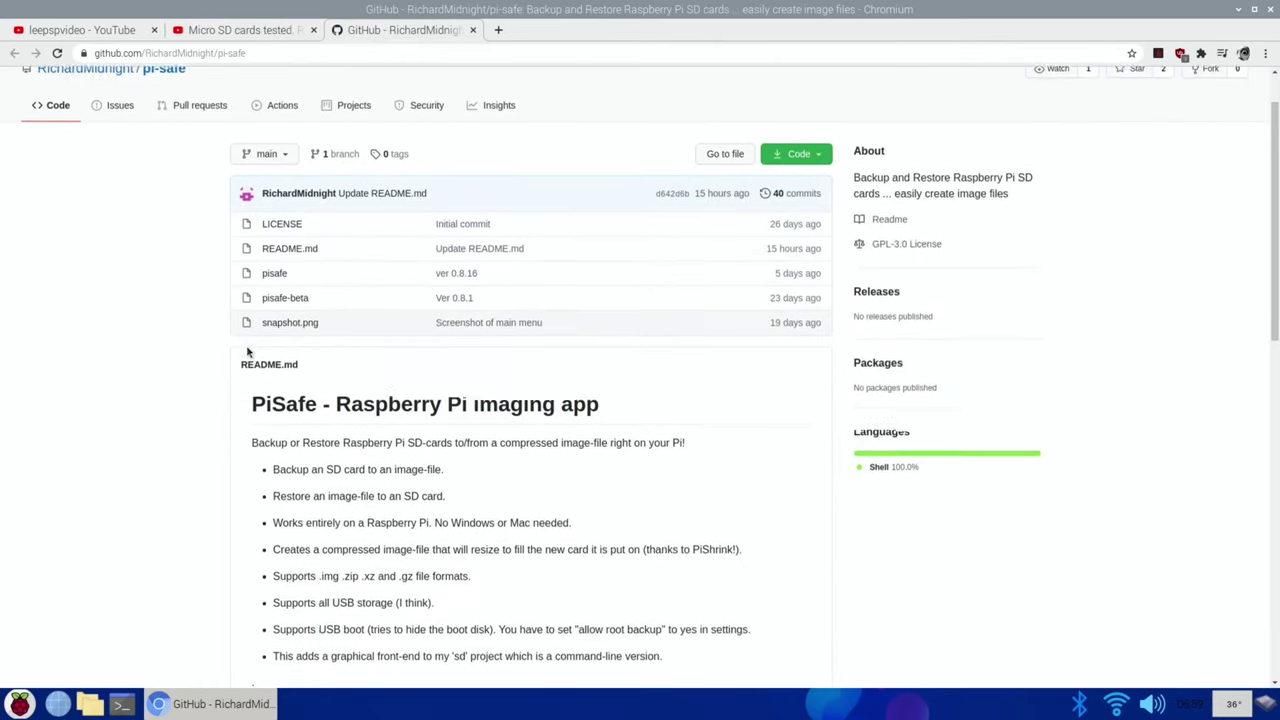
{"action": "scroll", "coordinate": [246, 354], "scroll_direction": "up", "scroll_amount": 1}
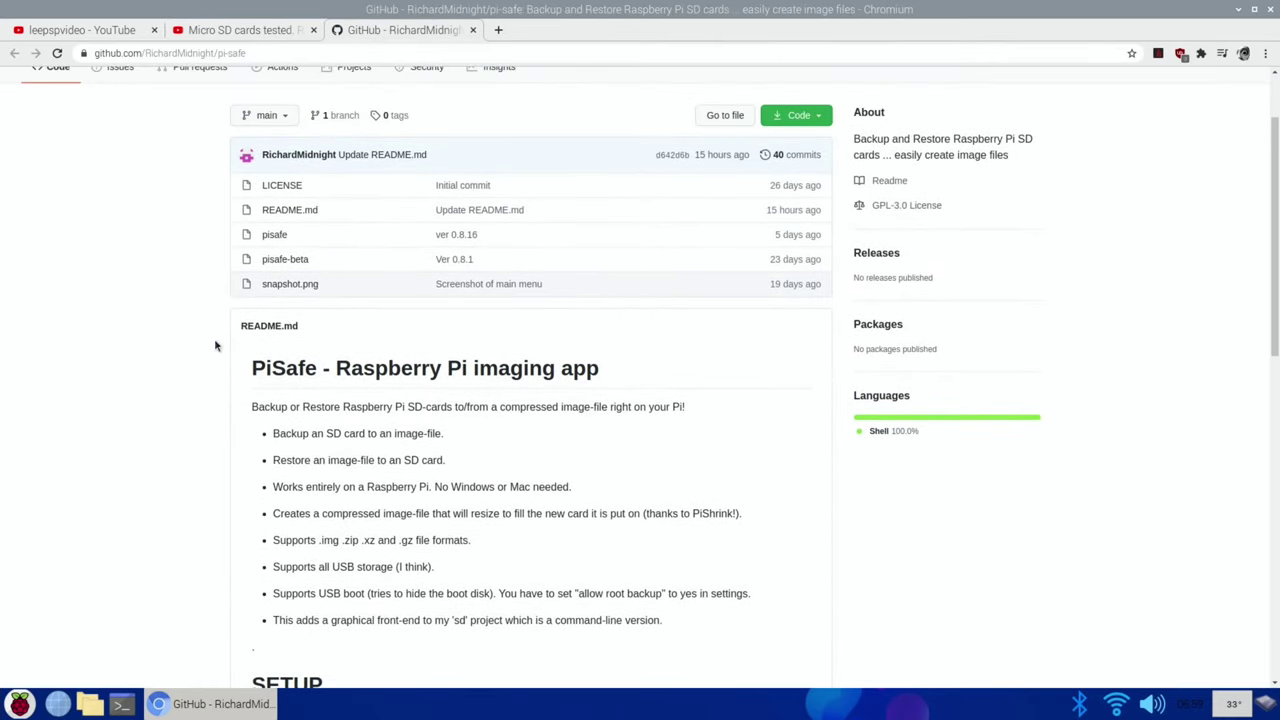
{"action": "scroll", "coordinate": [201, 319], "scroll_direction": "down", "scroll_amount": 5}
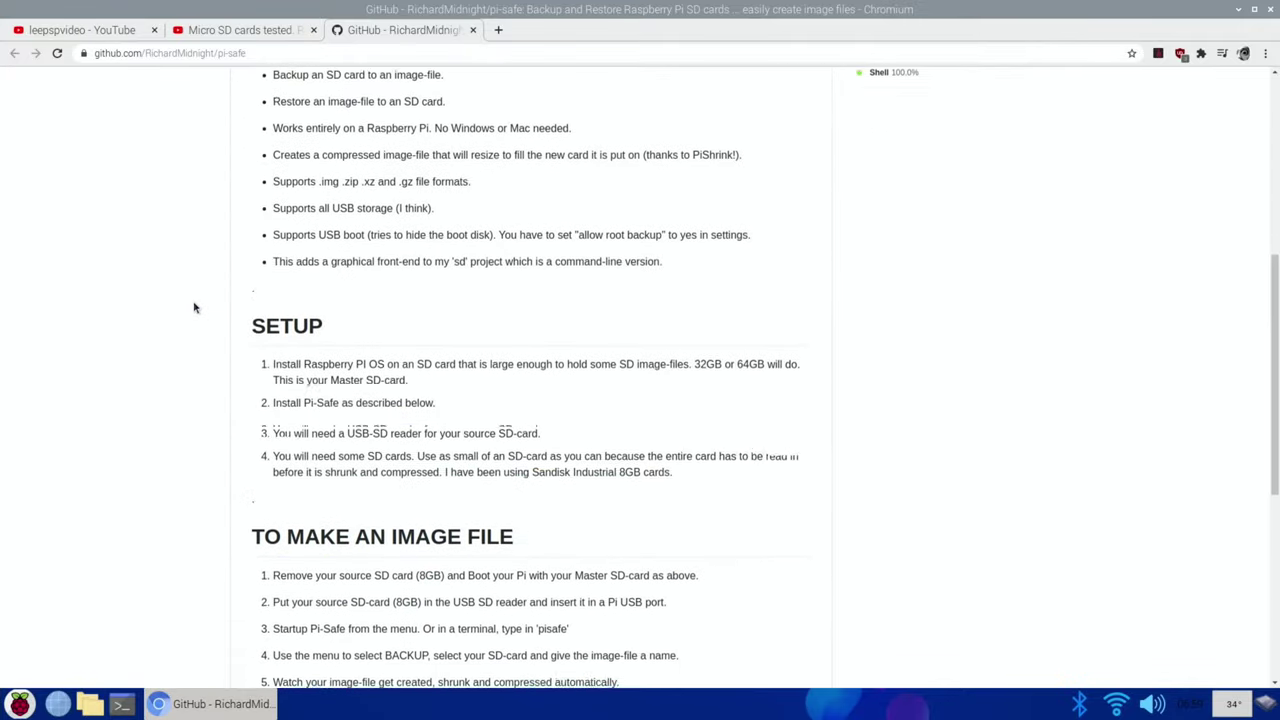
{"action": "scroll", "coordinate": [195, 308], "scroll_direction": "down", "scroll_amount": 4}
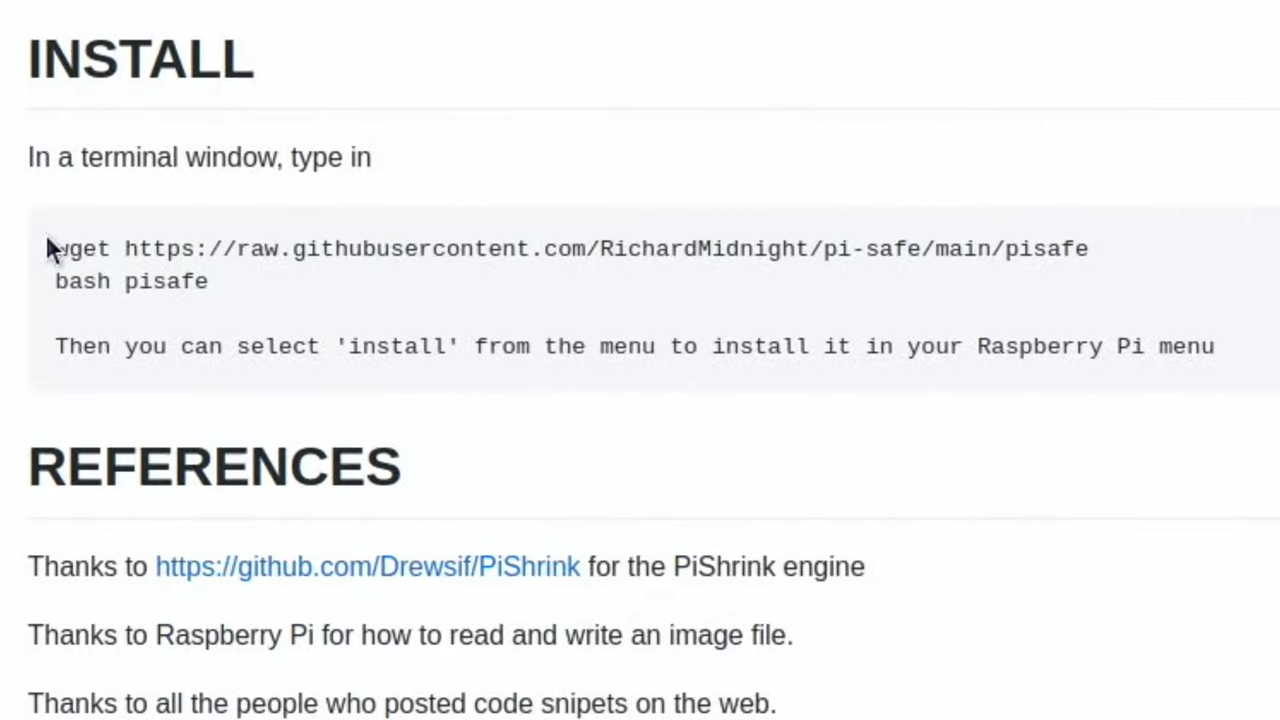
{"action": "left_click_drag", "start_coordinate": [48, 245], "coordinate": [1200, 252]}
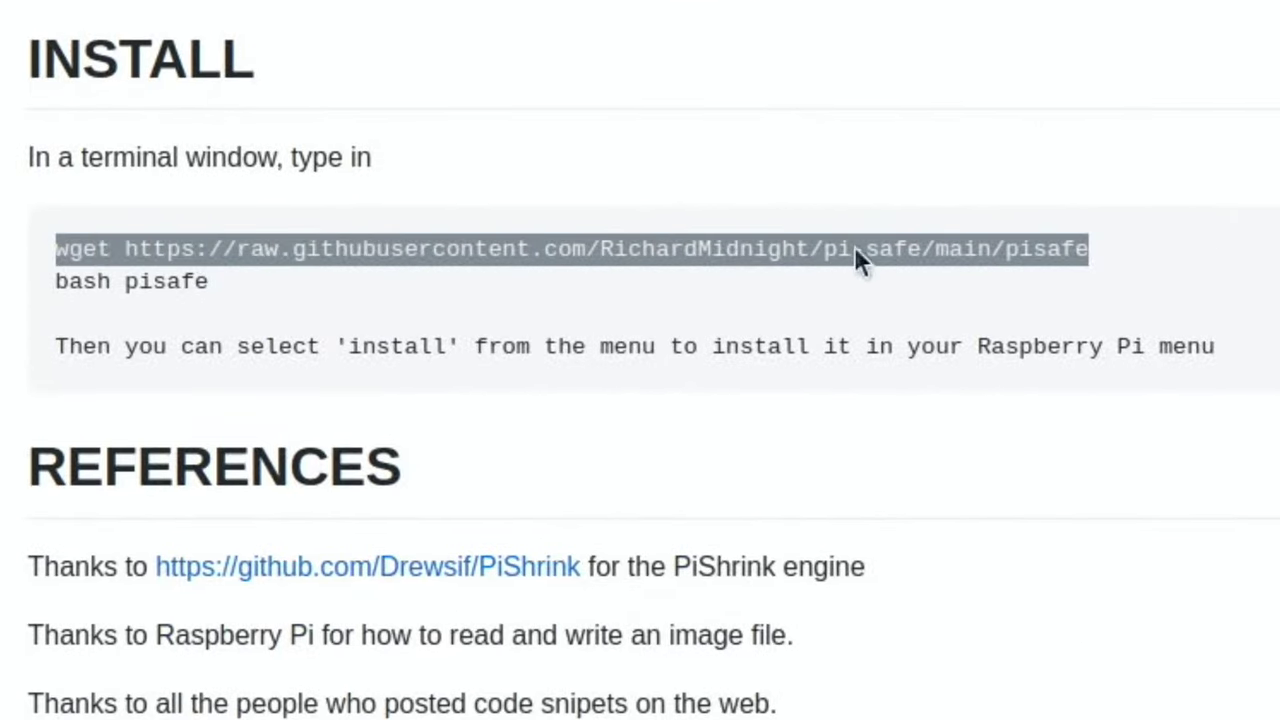
Step: Copy the wget command into a new LXTerminal and run it to download the pisafe script
{"action": "right_click", "coordinate": [316, 251]}
{"action": "left_click", "coordinate": [380, 274]}
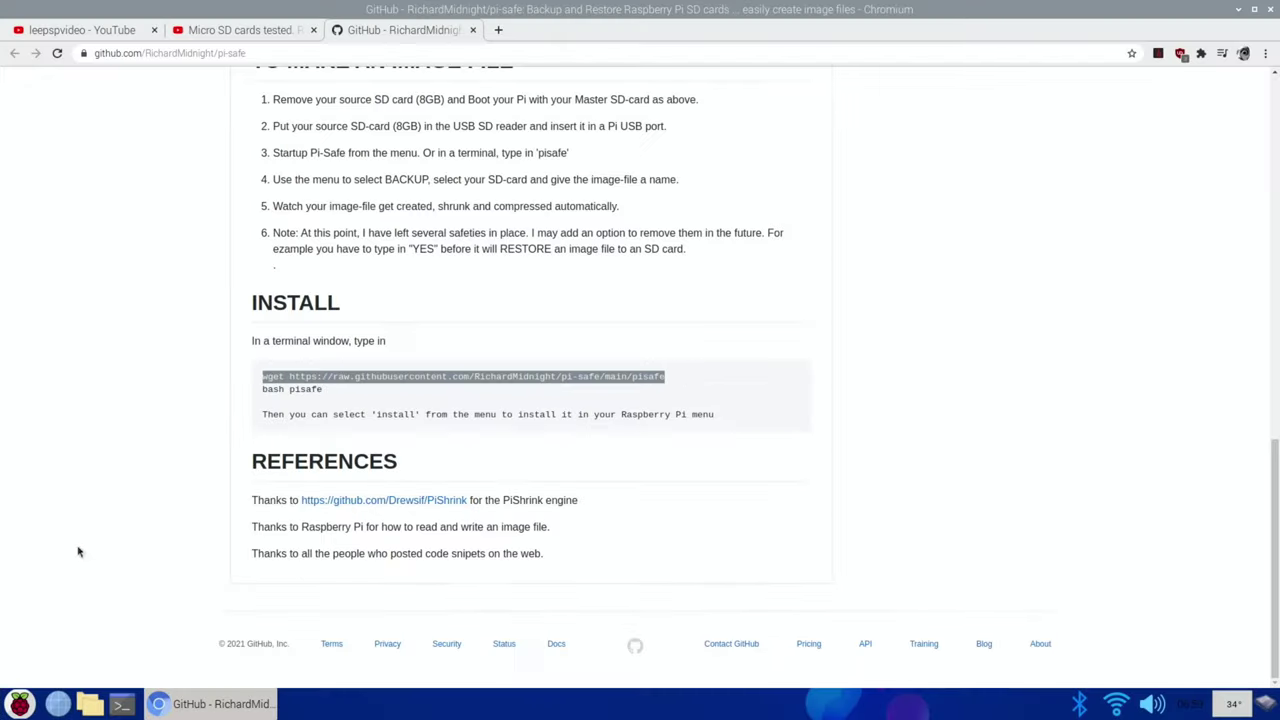
{"action": "left_click", "coordinate": [121, 704]}
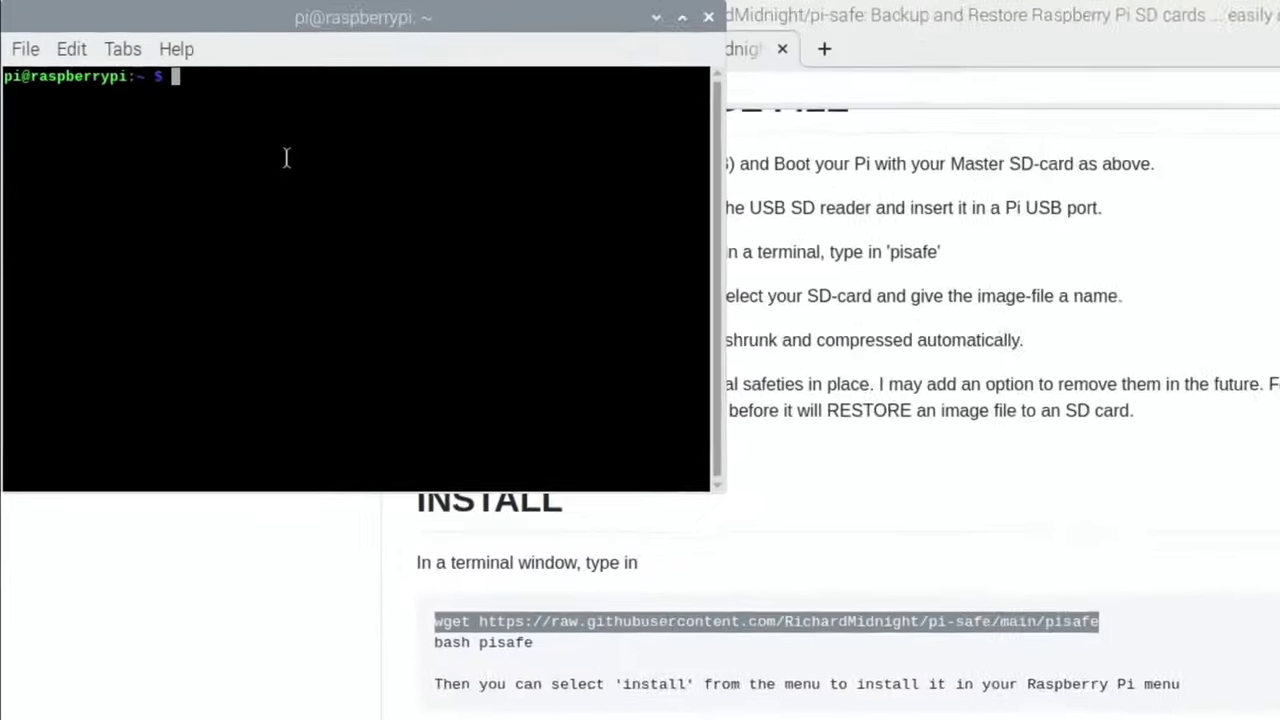
{"action": "right_click", "coordinate": [175, 88]}
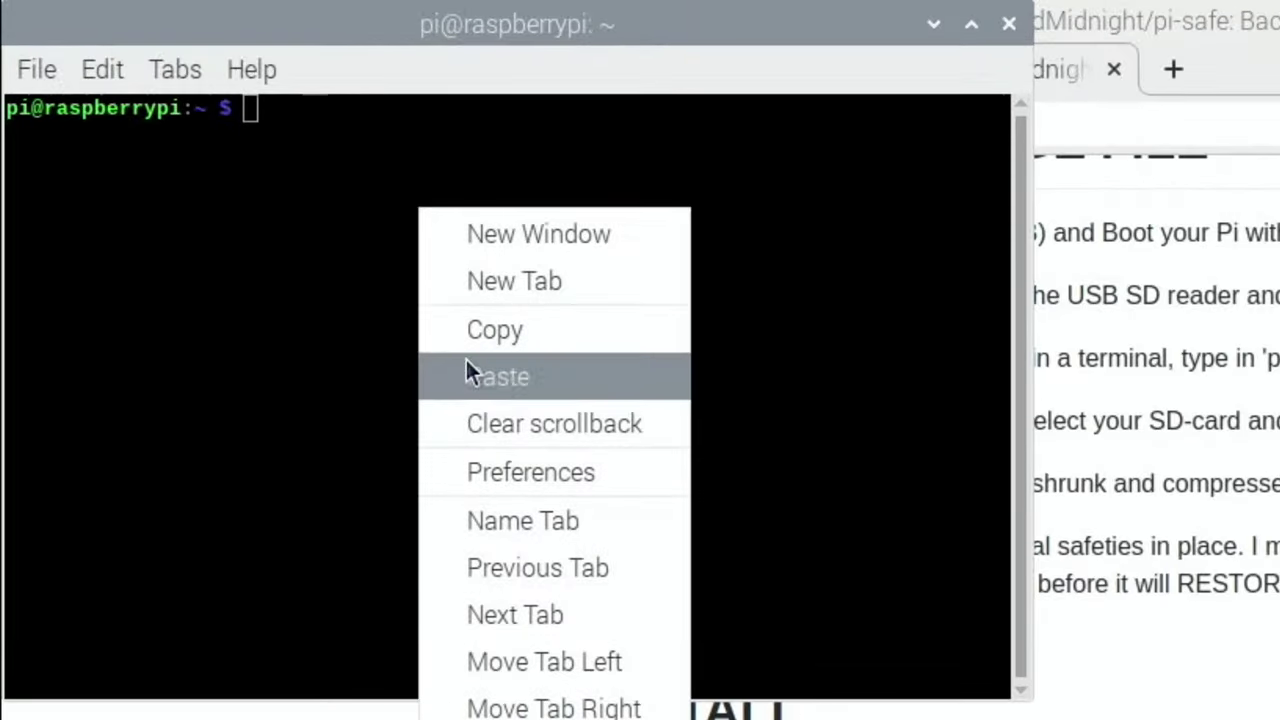
{"action": "left_click", "coordinate": [198, 157]}
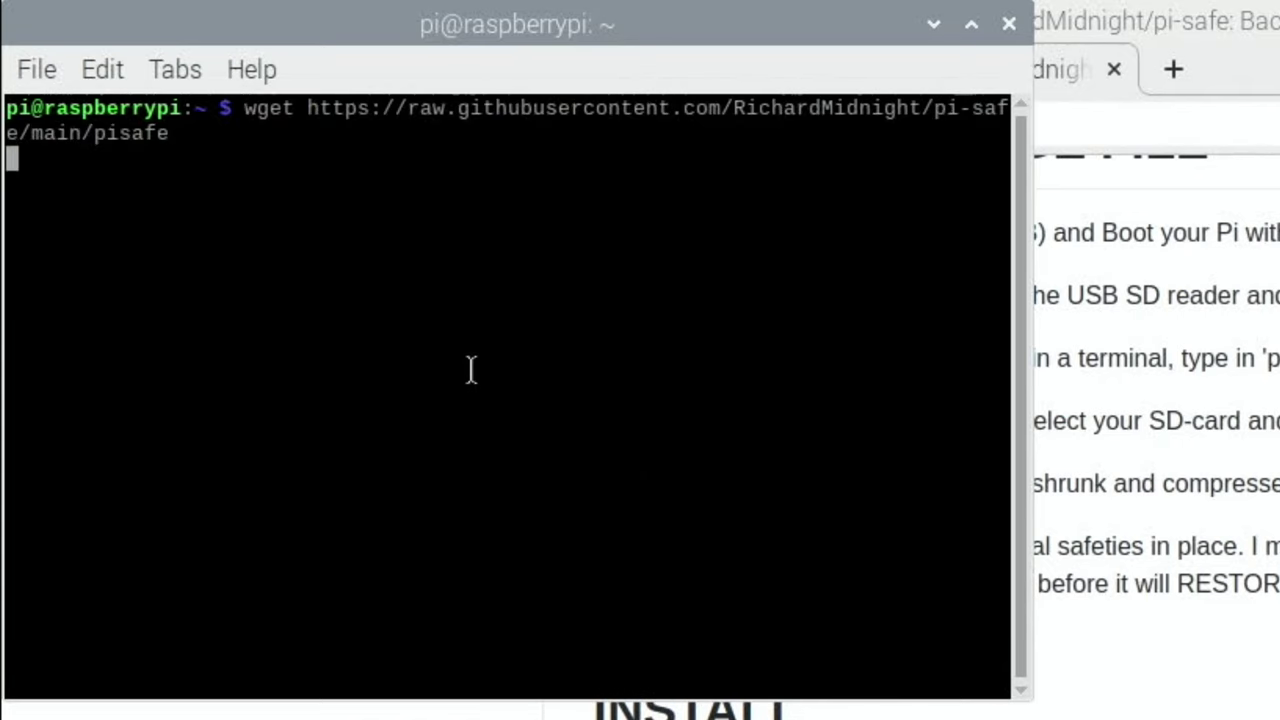
{"action": "key", "text": "Return"}
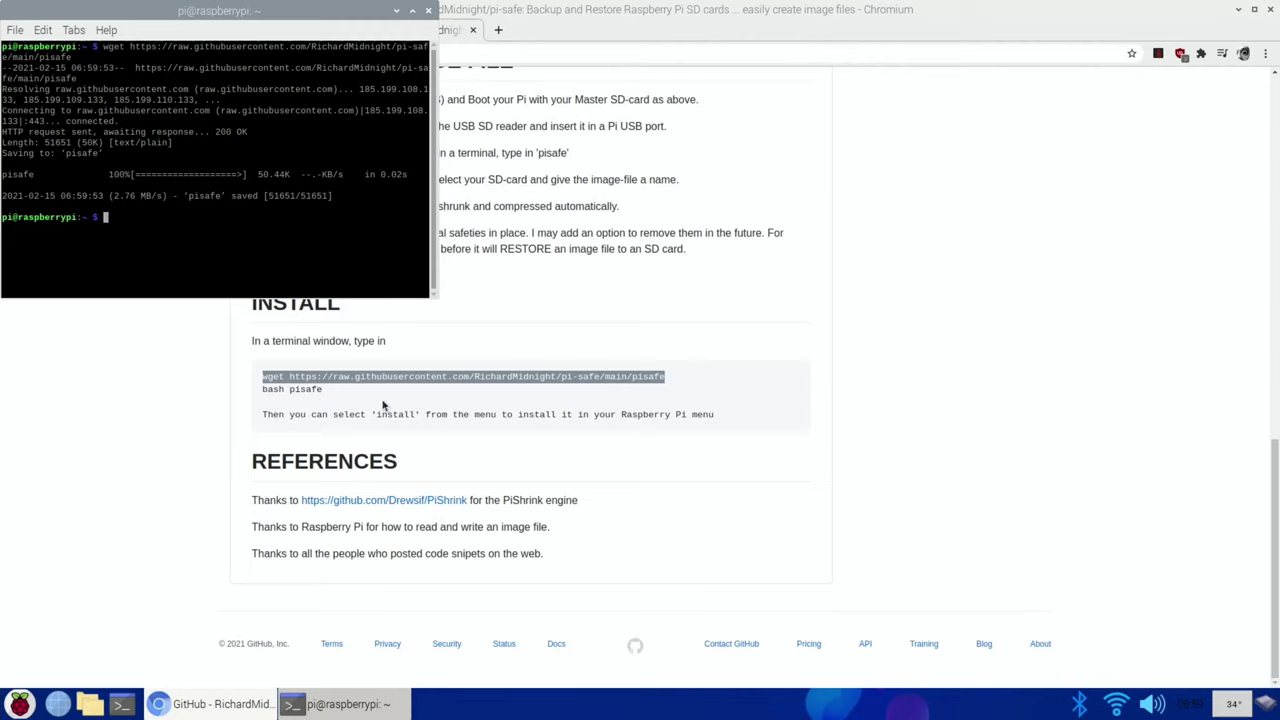
Step: Copy and run 'bash pisafe' in the terminal, answering y to install pishrink and zip
{"action": "left_click", "coordinate": [383, 409]}
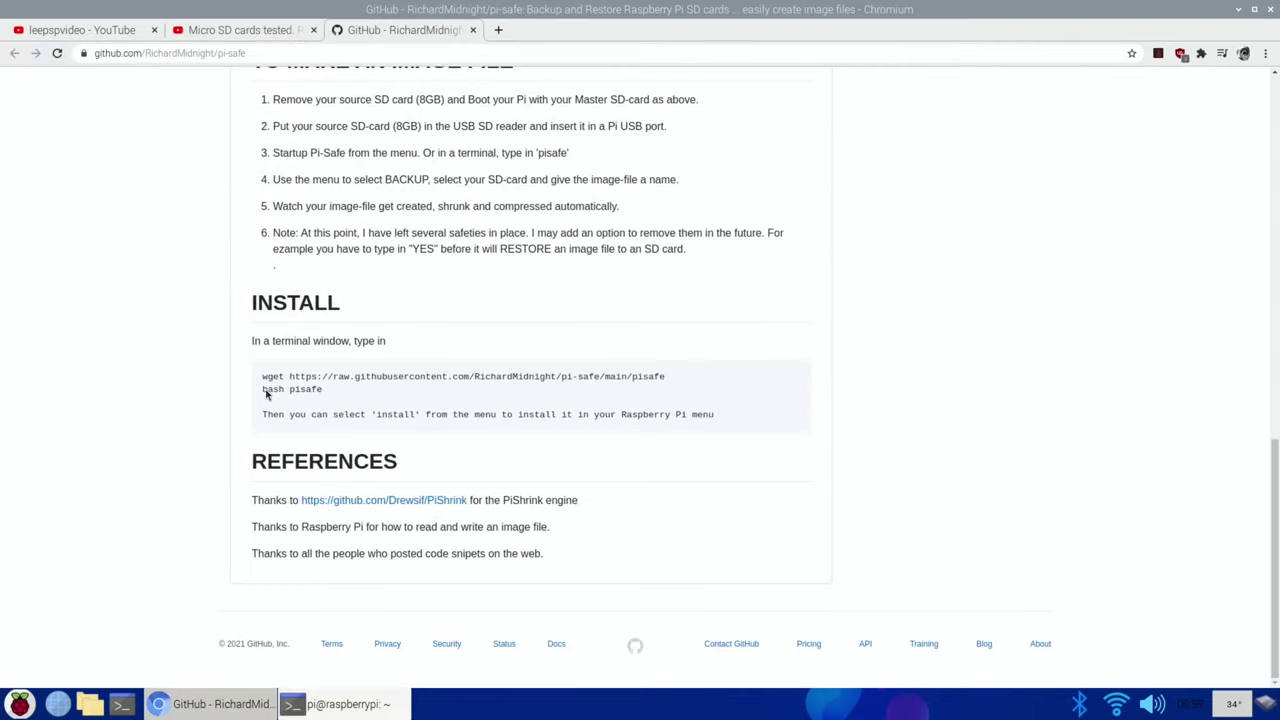
{"action": "left_click_drag", "start_coordinate": [263, 392], "coordinate": [322, 395]}
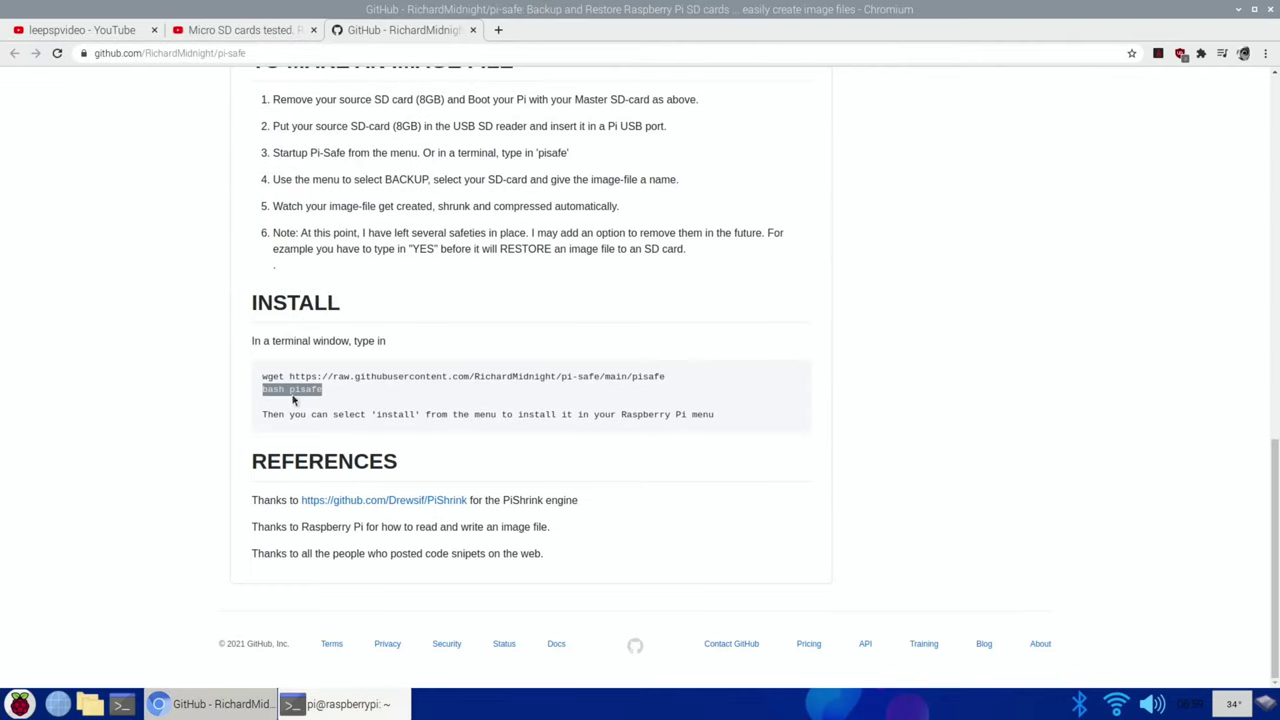
{"action": "right_click", "coordinate": [293, 400]}
{"action": "left_click", "coordinate": [323, 405]}
{"action": "left_click", "coordinate": [335, 704]}
{"action": "right_click", "coordinate": [145, 223]}
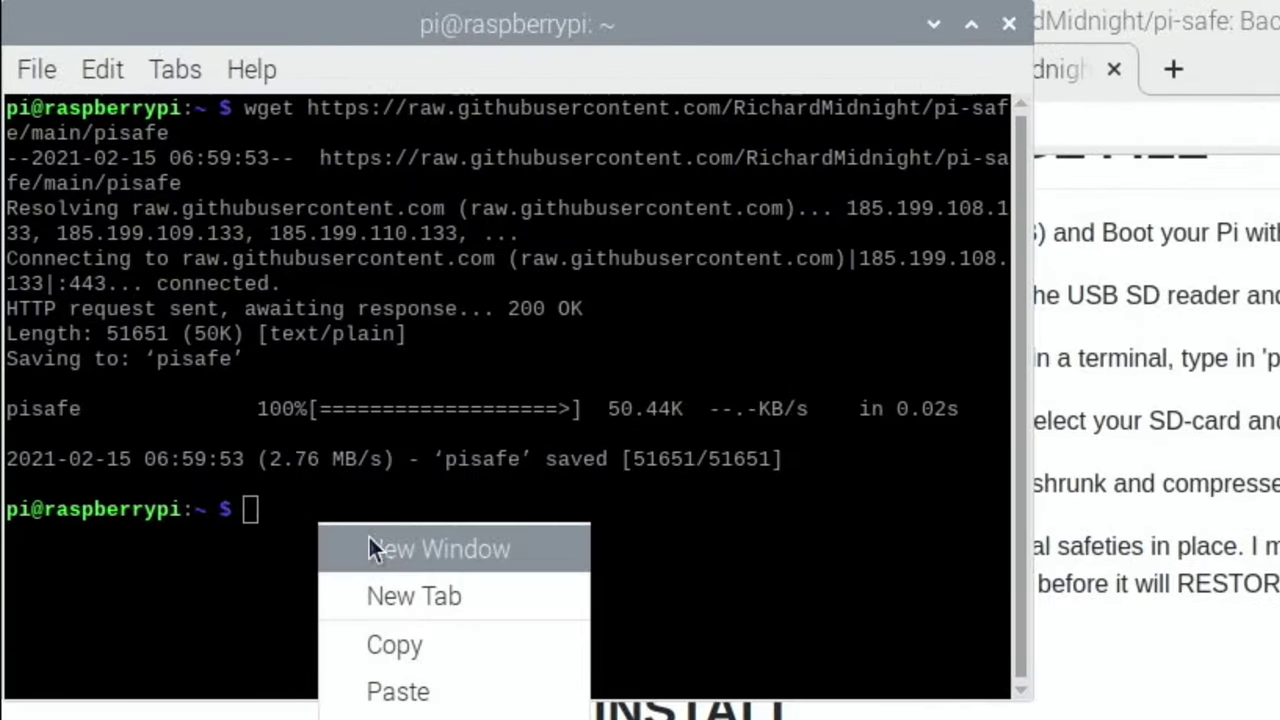
{"action": "left_click", "coordinate": [397, 691]}
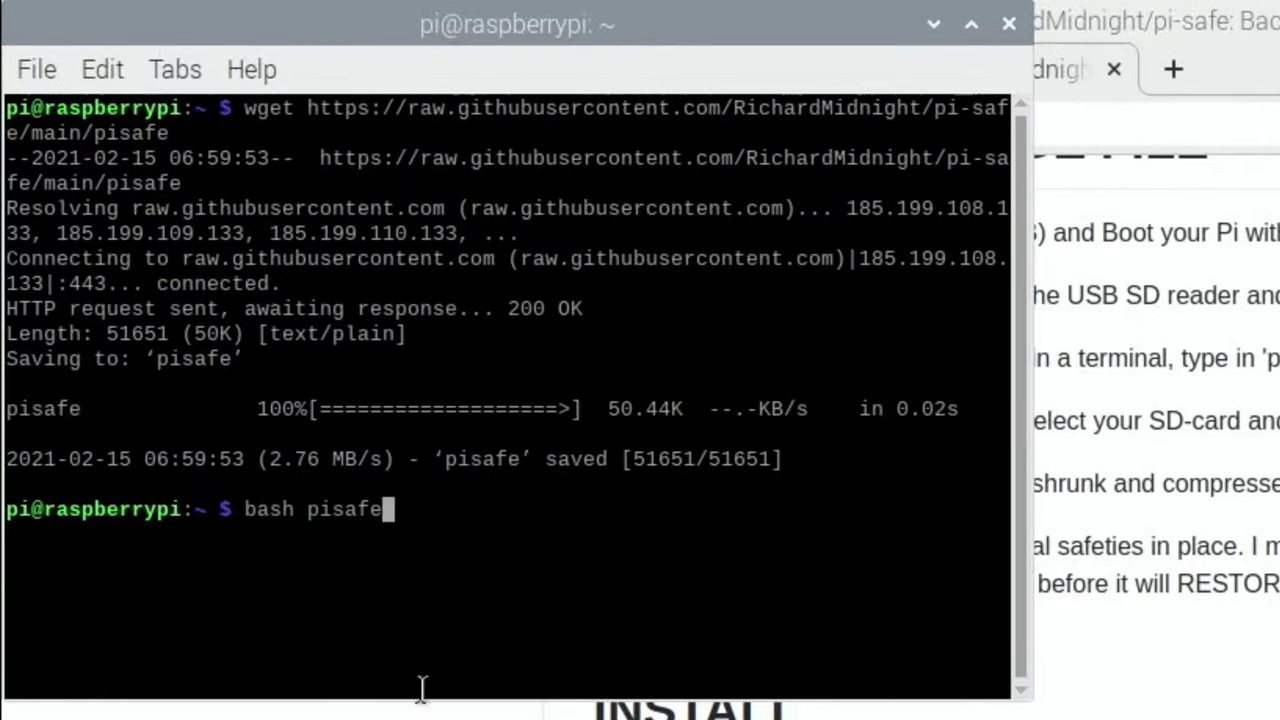
{"action": "key", "text": "Return"}
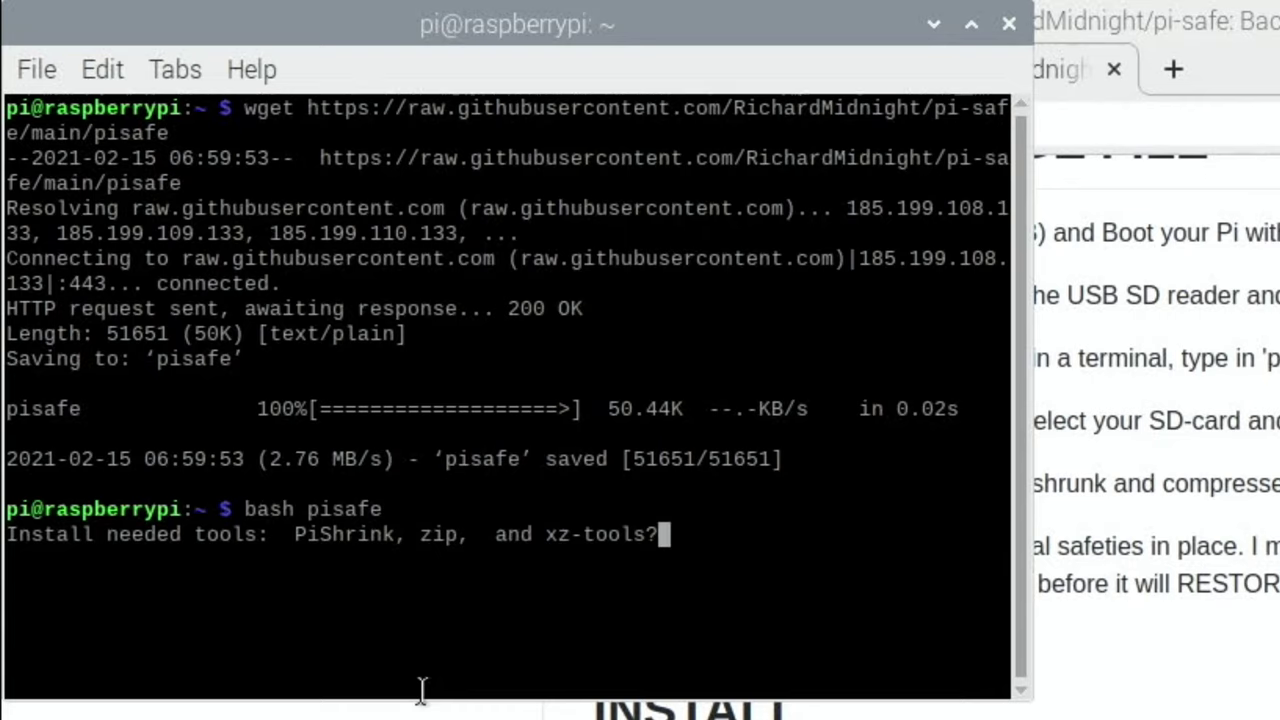
{"action": "type", "text": "y"}
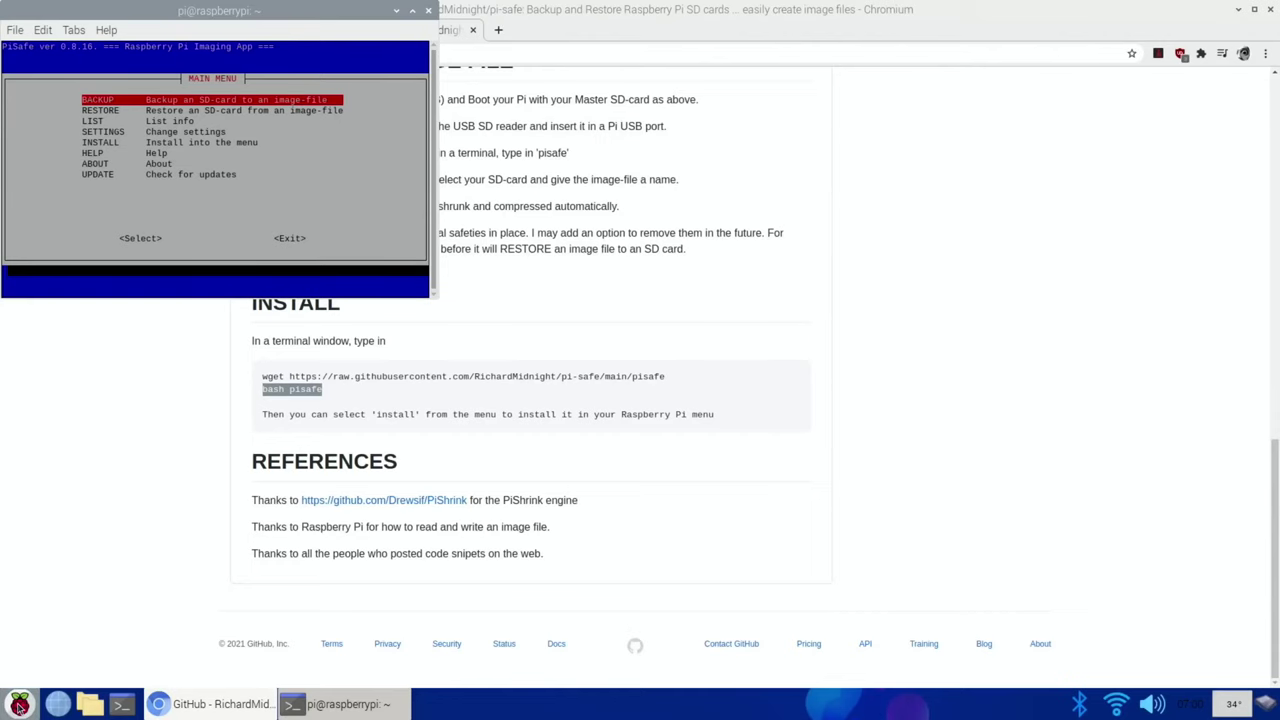
Step: Look through the applications menu, then dismiss it
{"action": "left_click", "coordinate": [20, 704]}
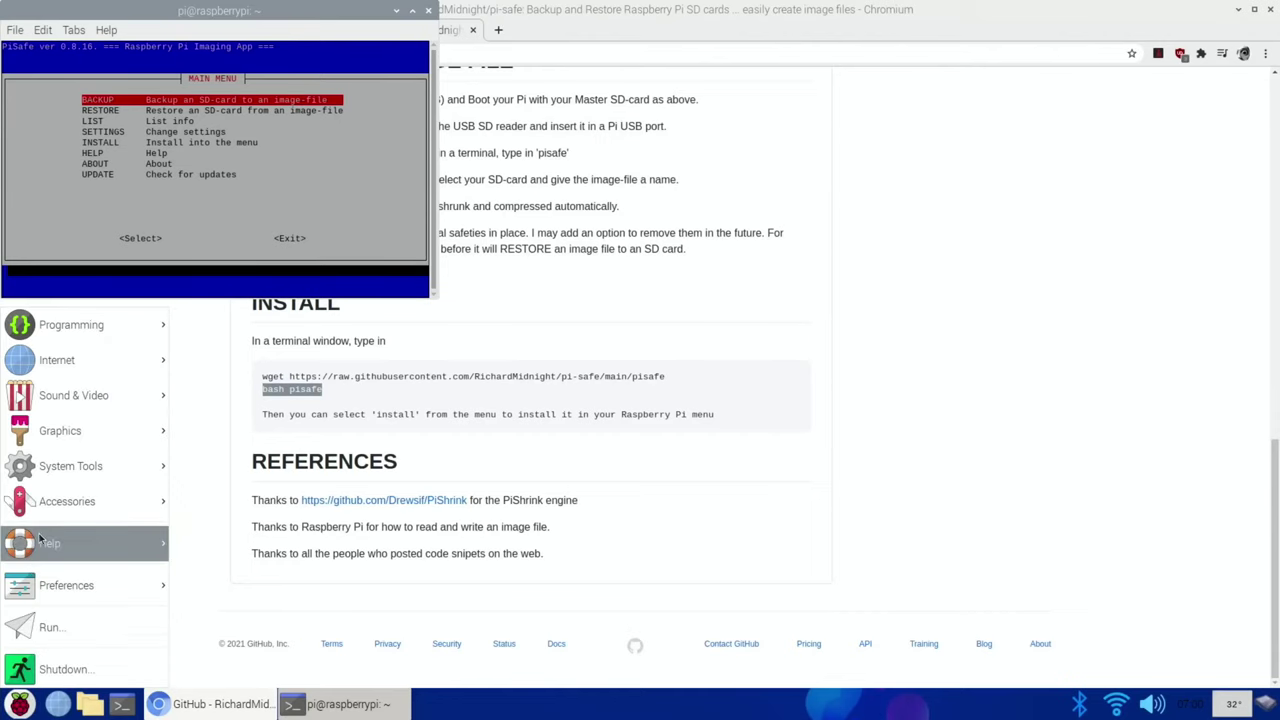
{"action": "mouse_move", "coordinate": [67, 501]}
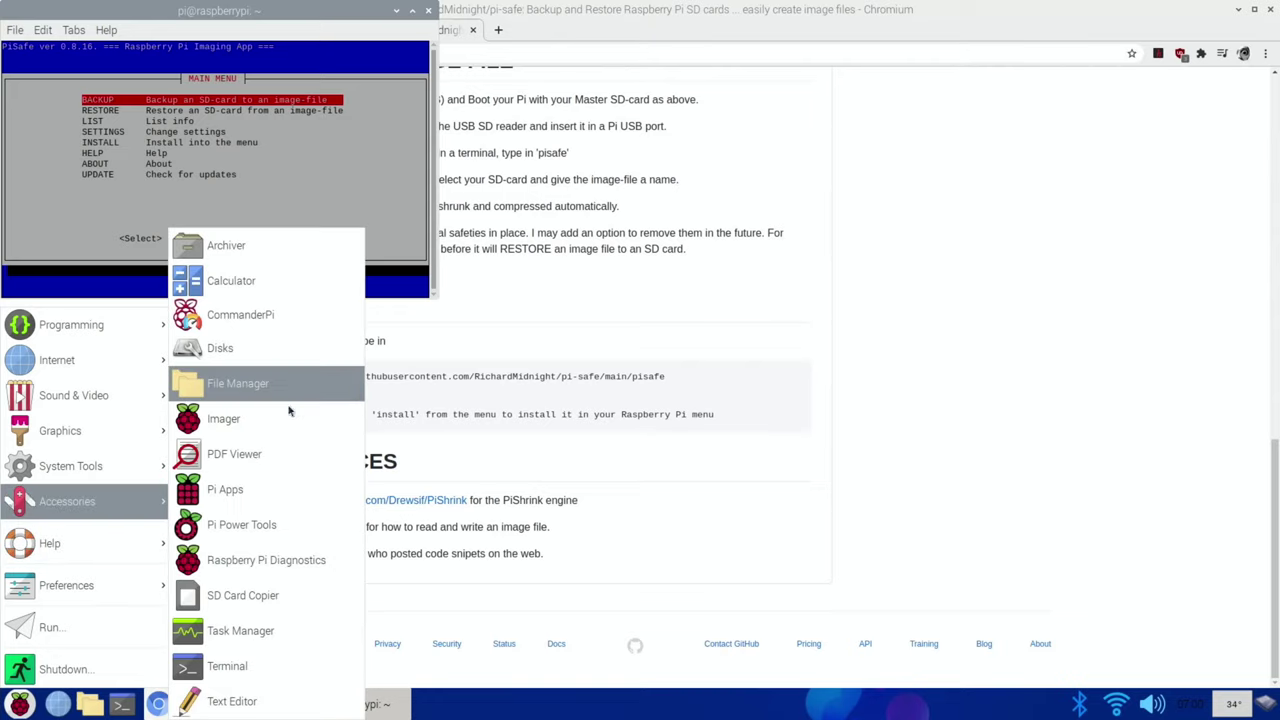
{"action": "left_click", "coordinate": [343, 171]}
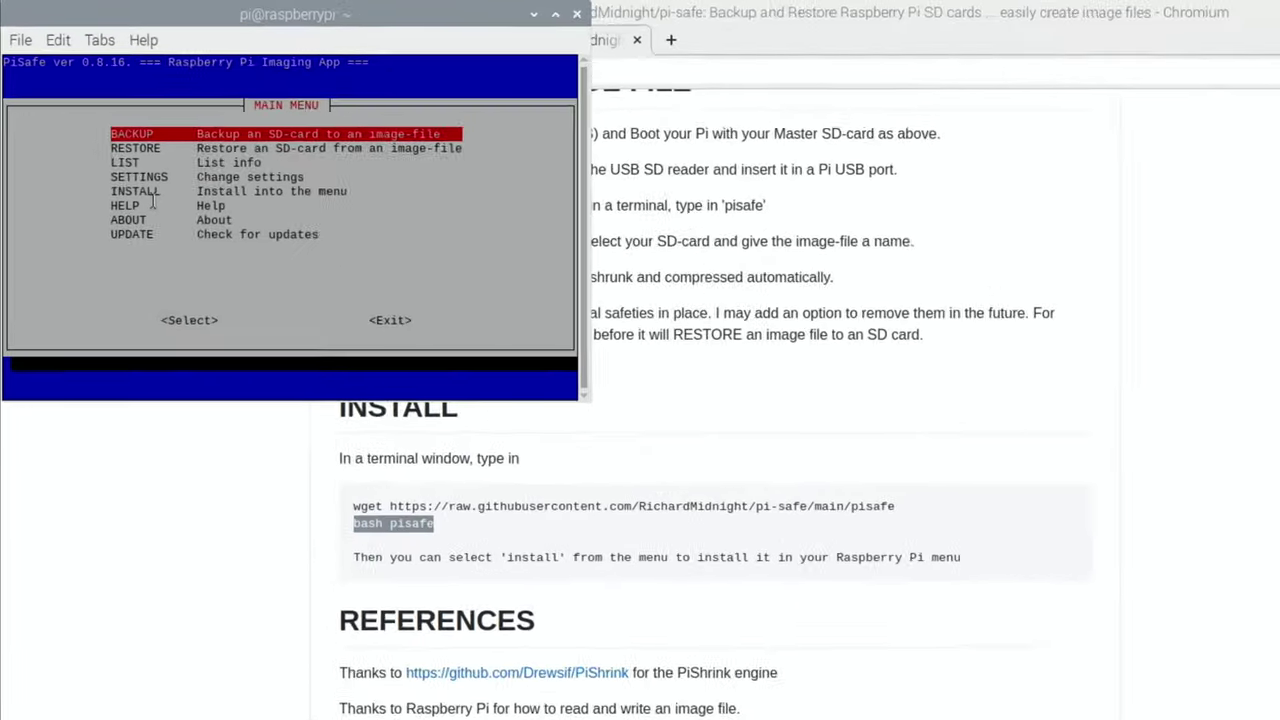
Step: Install PiSafe 0.8.16 to /usr/local/bin via the INSTALL option, confirming with y
{"action": "key", "text": "Down"}
{"action": "key", "text": "Down"}
{"action": "key", "text": "Down"}
{"action": "key", "text": "Down"}
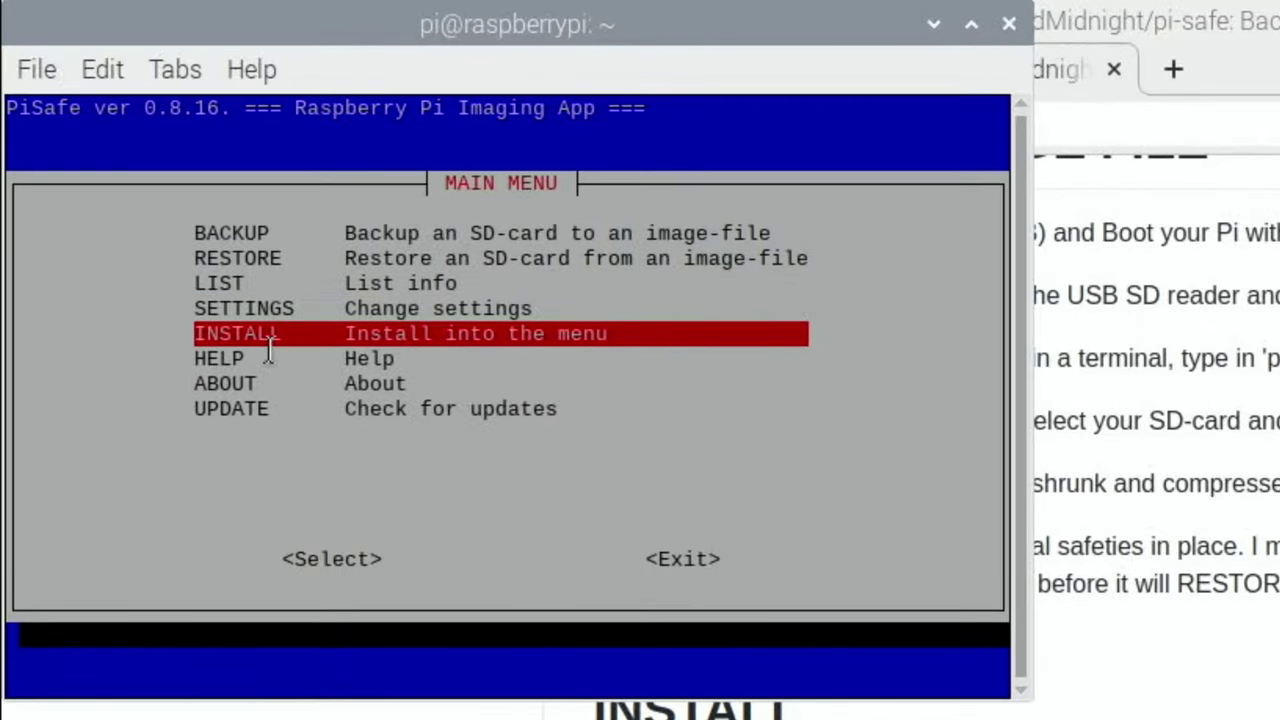
{"action": "key", "text": "Return"}
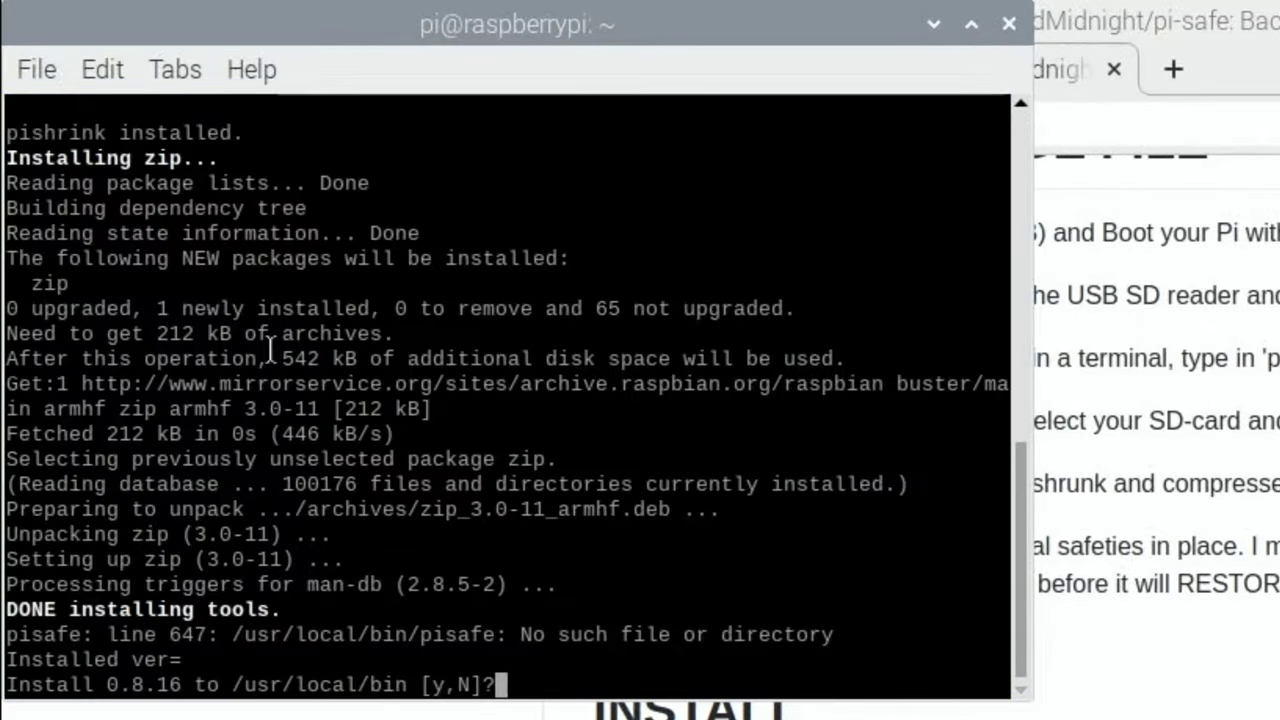
{"action": "type", "text": "y"}
{"action": "key", "text": "Return"}
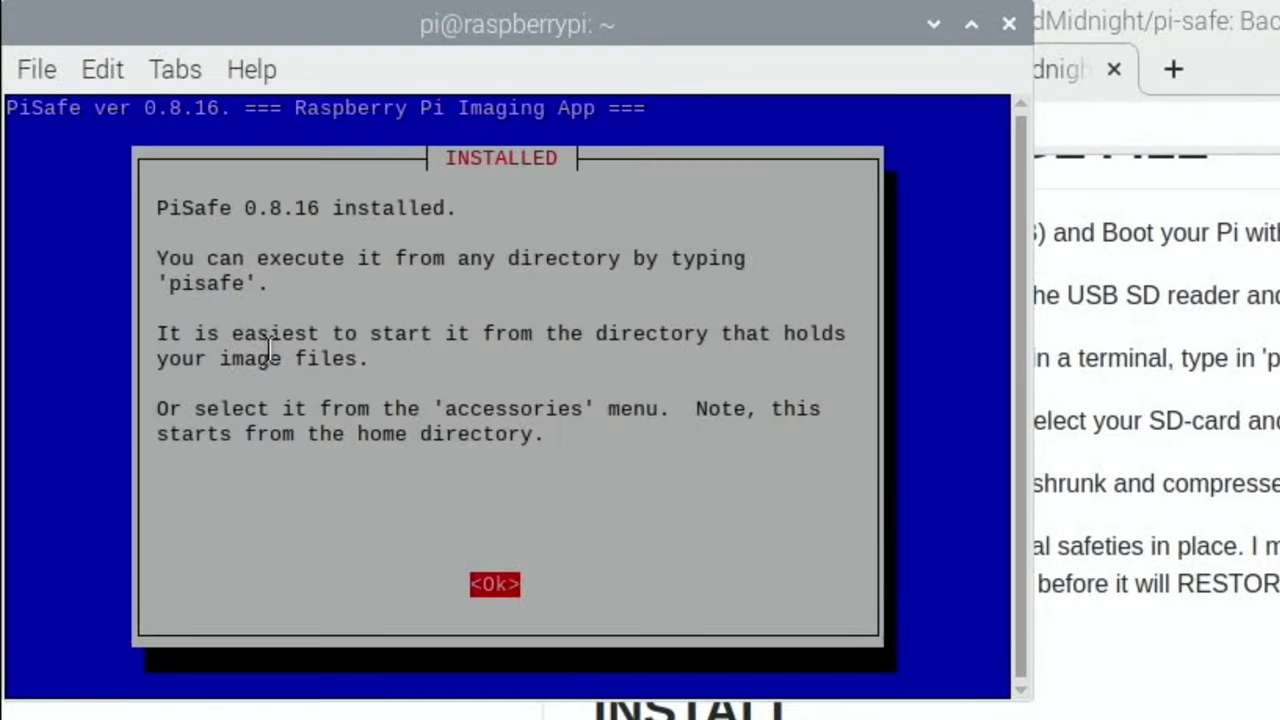
{"action": "key", "text": "Return"}
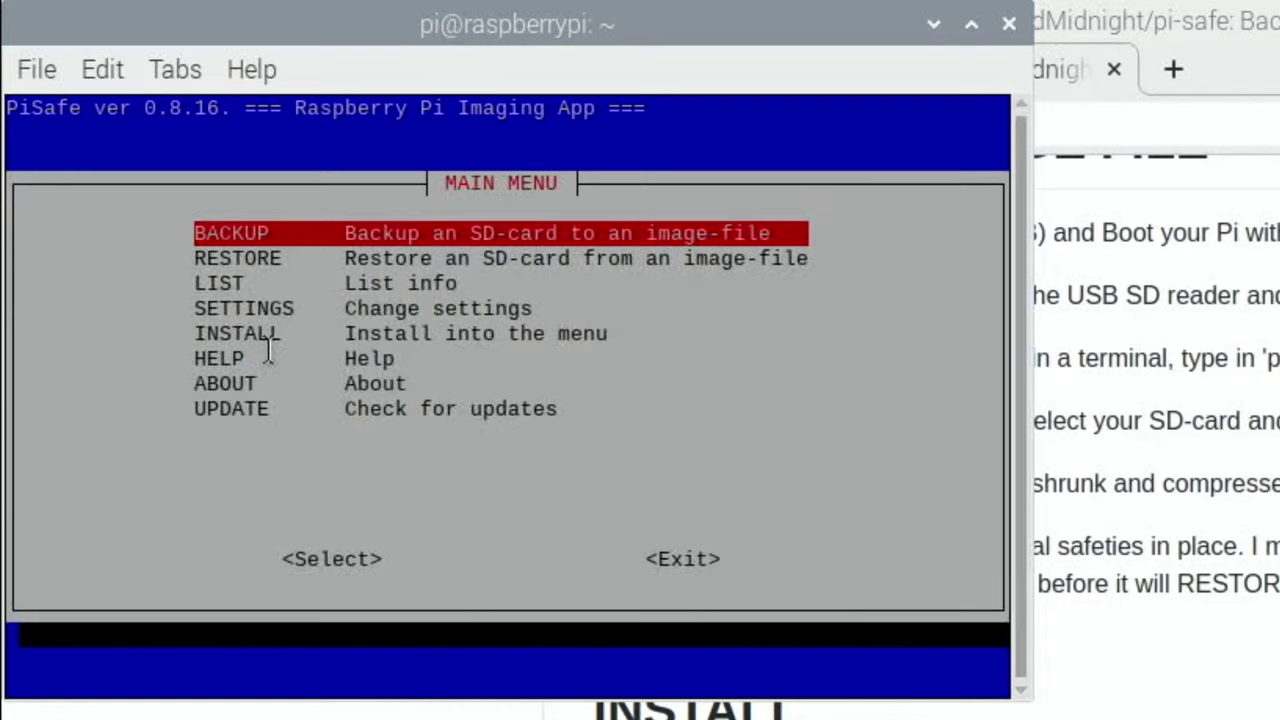
Step: Exit PiSafe back to the shell prompt
{"action": "key", "text": "Down"}
{"action": "key", "text": "Down"}
{"action": "key", "text": "Down"}
{"action": "key", "text": "Down"}
{"action": "key", "text": "Down"}
{"action": "key", "text": "Down"}
{"action": "key", "text": "Down"}
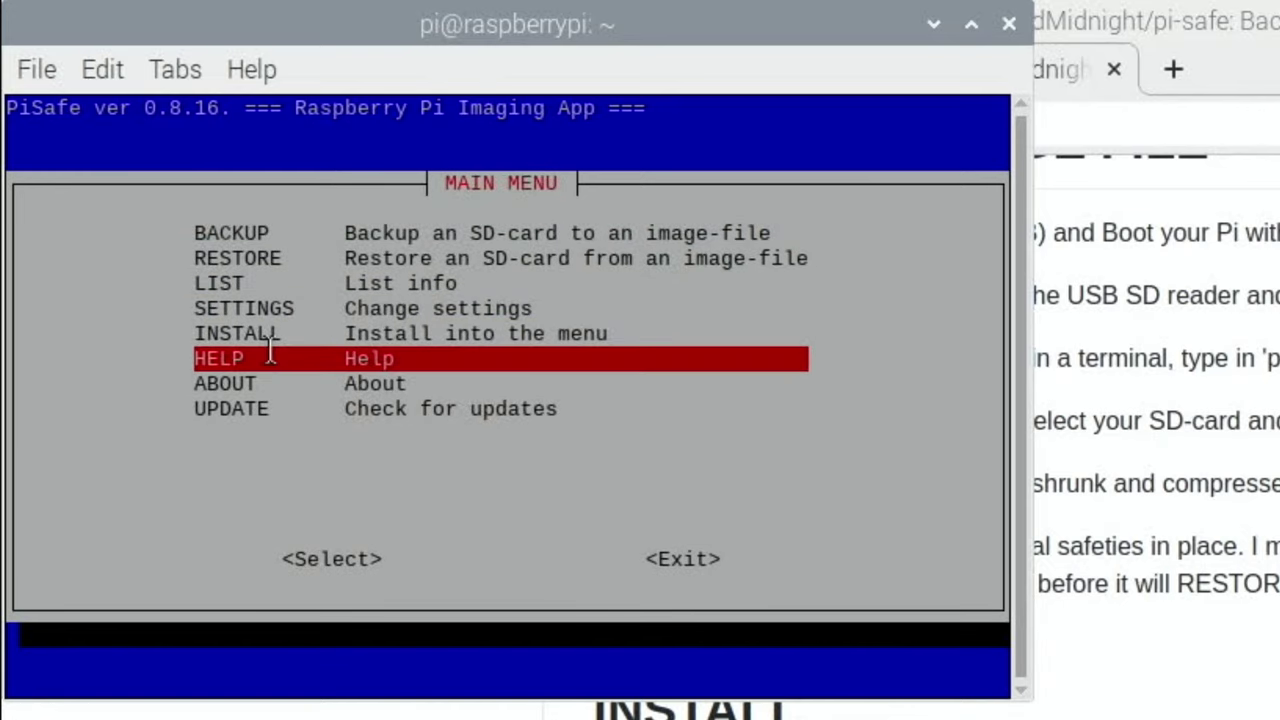
{"action": "key", "text": "Tab"}
{"action": "key", "text": "Tab"}
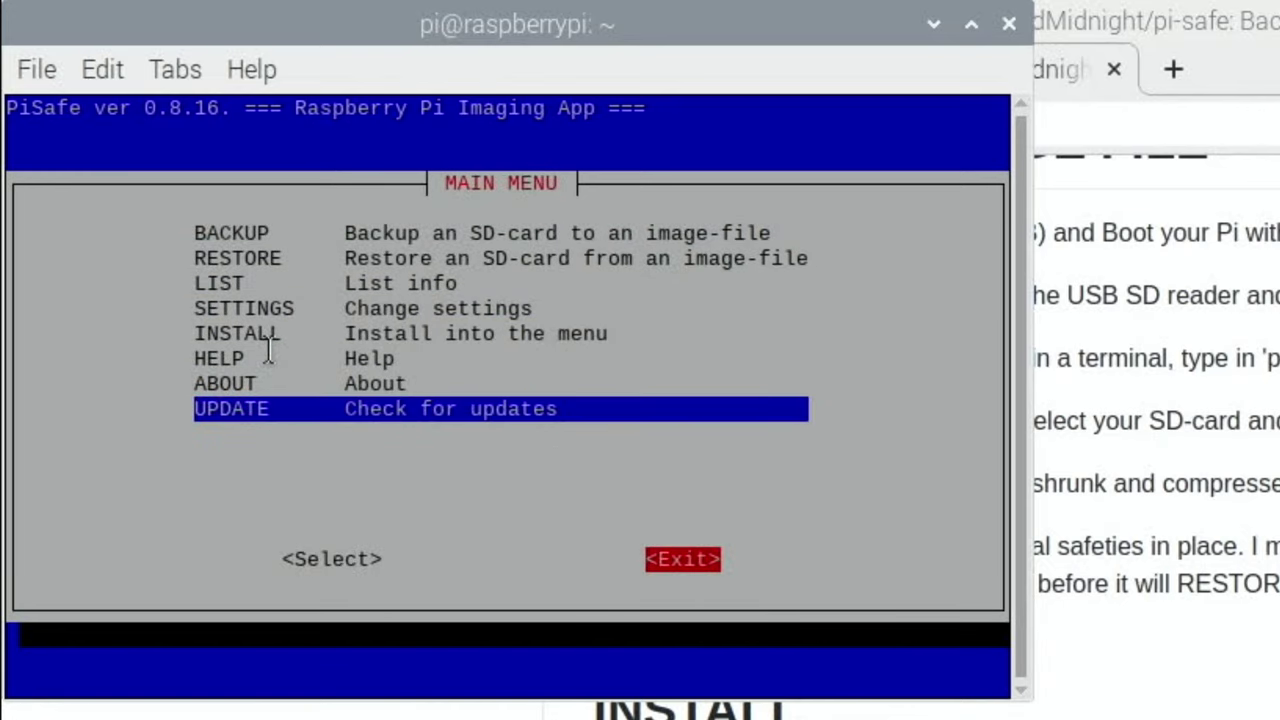
{"action": "key", "text": "Return"}
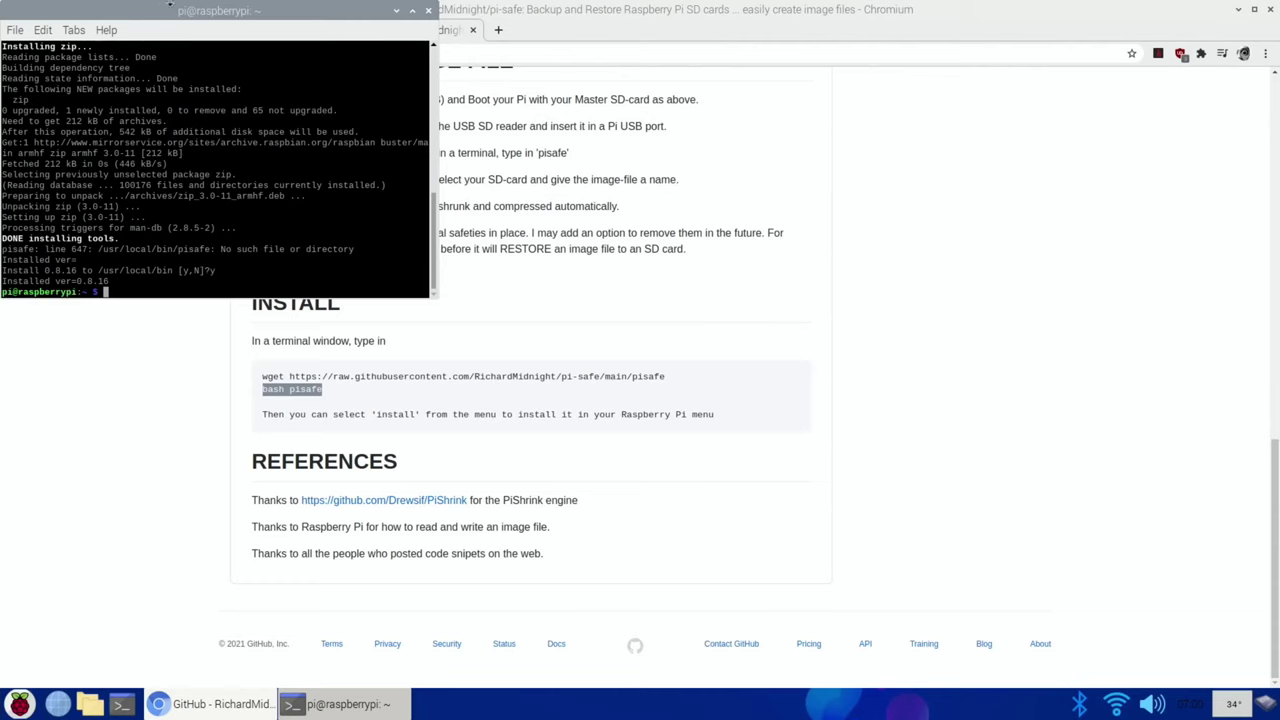
Step: Close the terminal and browser, relaunch PiSafe from the applications menu, and centre its window
{"action": "left_click", "coordinate": [428, 10]}
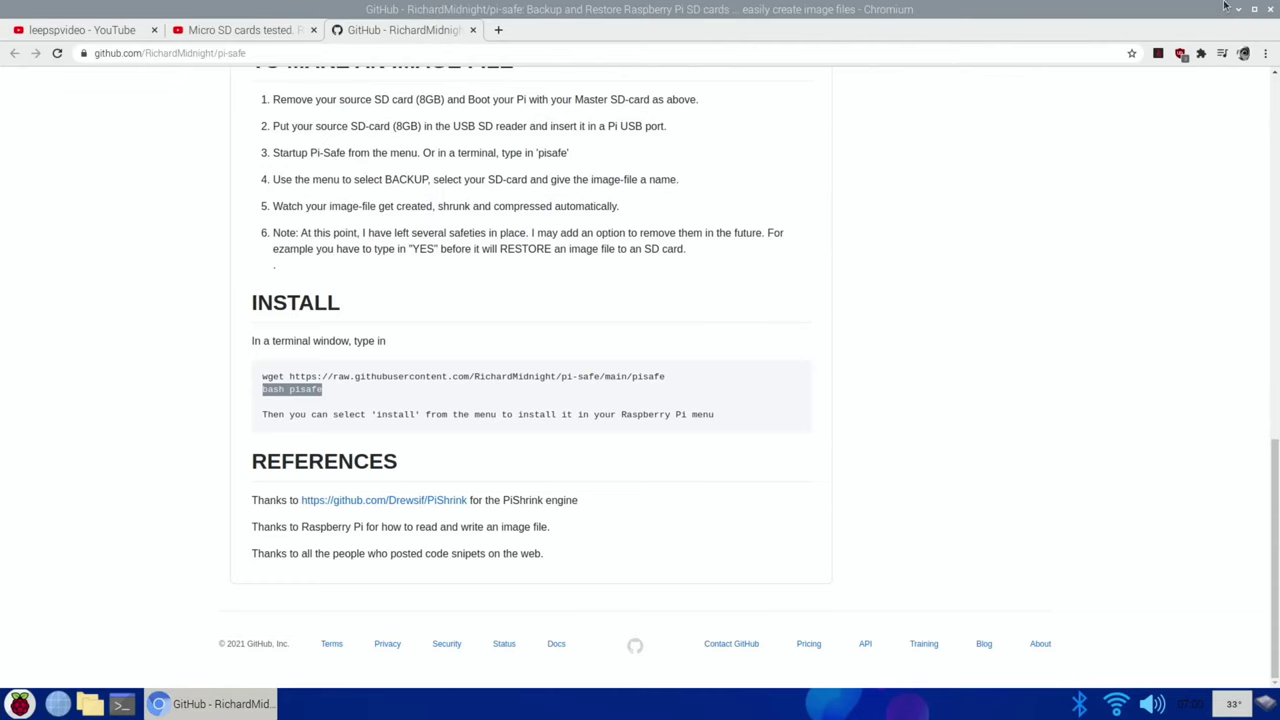
{"action": "left_click", "coordinate": [1271, 10]}
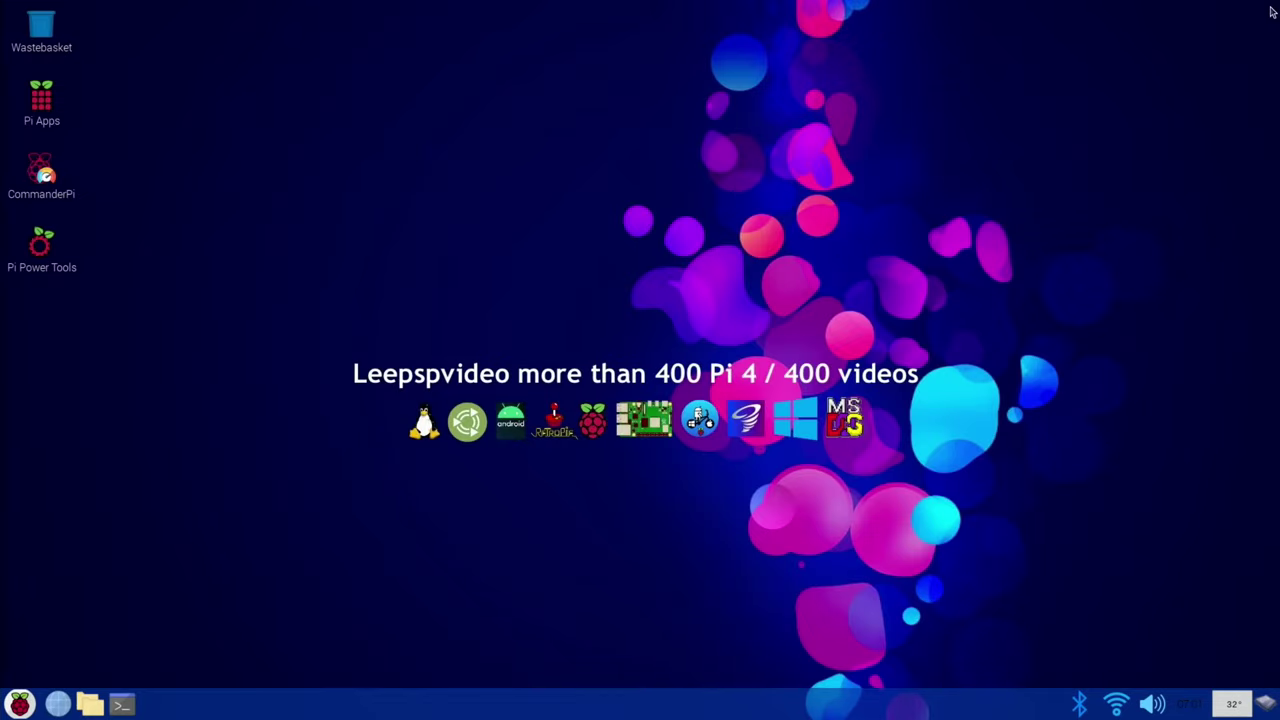
{"action": "left_click", "coordinate": [20, 704]}
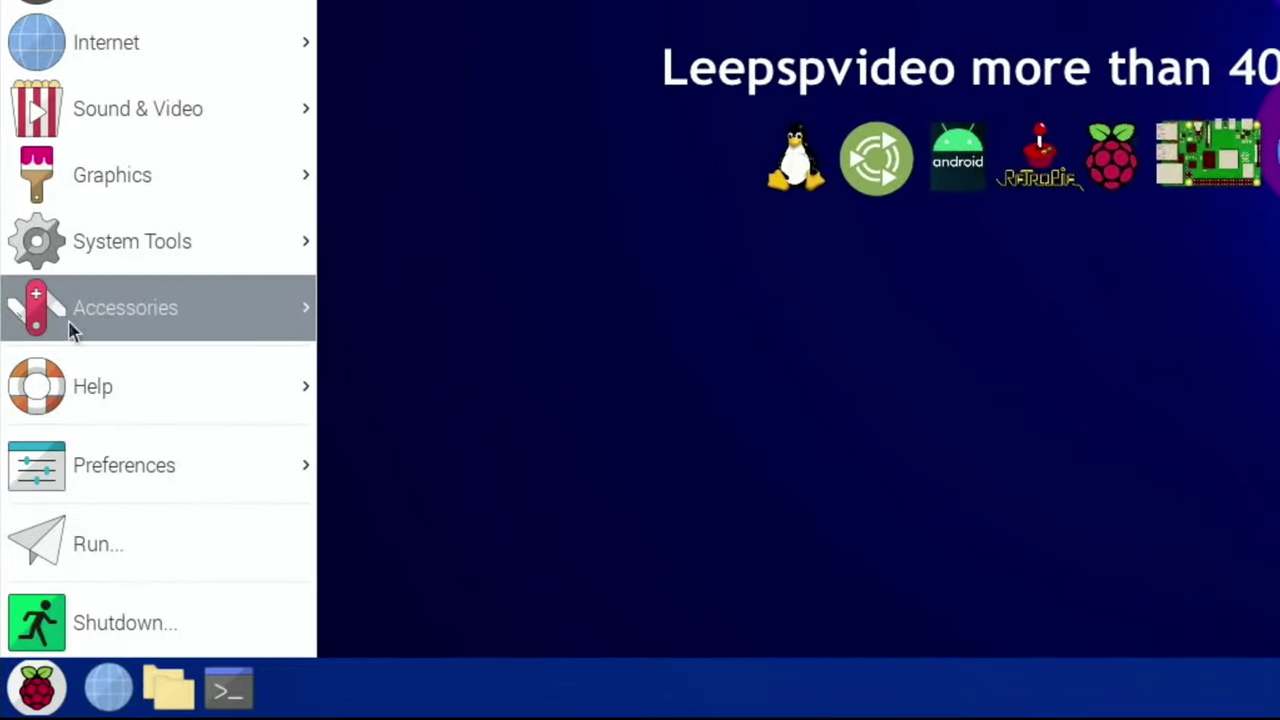
{"action": "mouse_move", "coordinate": [74, 322]}
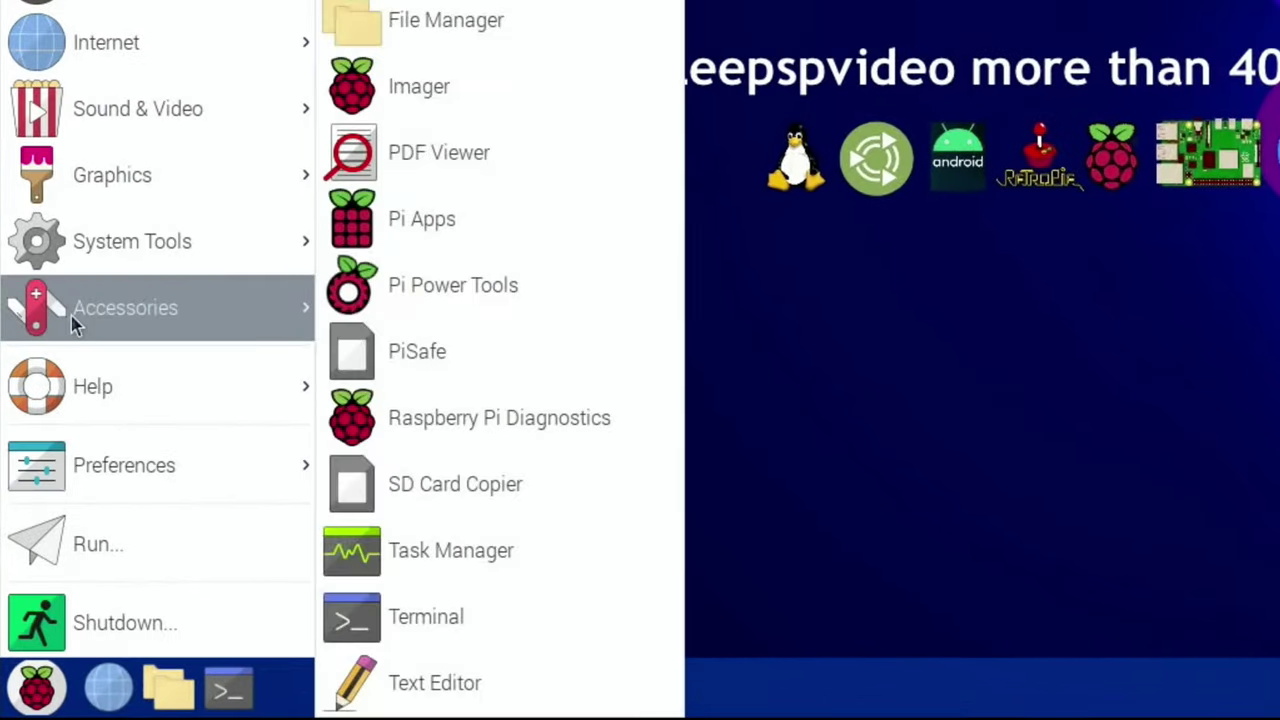
{"action": "left_click", "coordinate": [395, 372]}
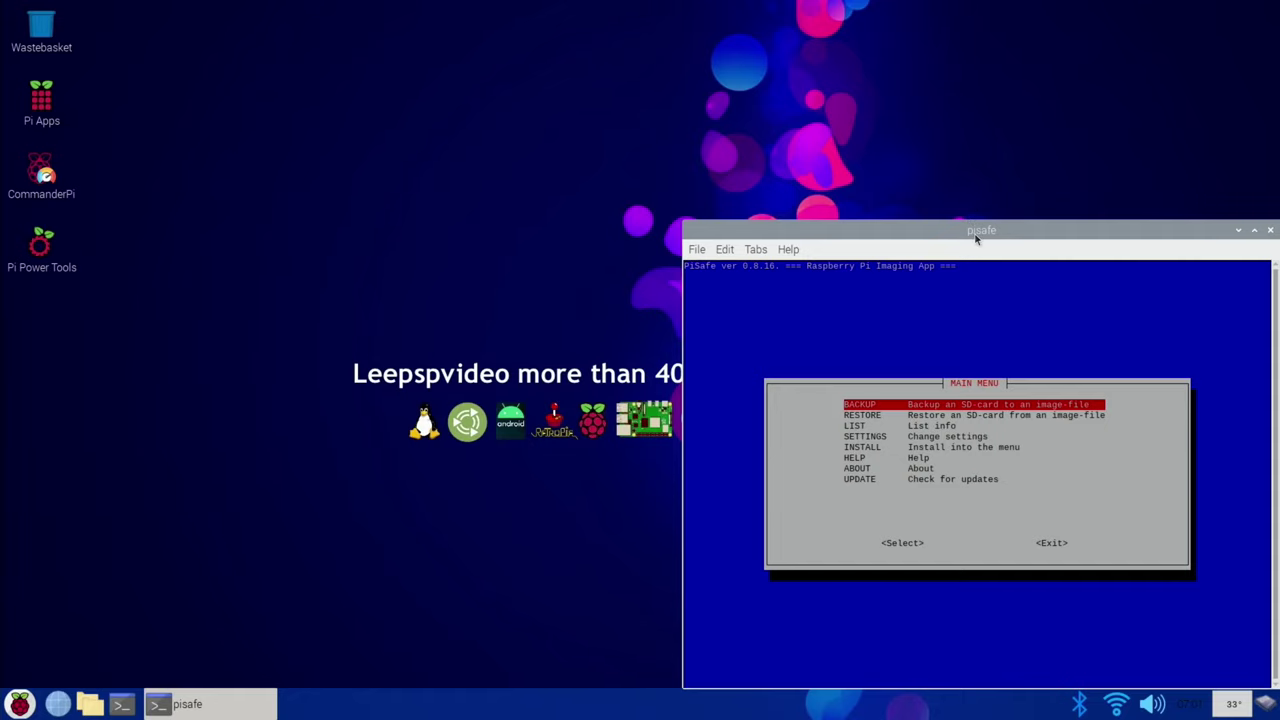
{"action": "left_click_drag", "start_coordinate": [975, 238], "coordinate": [570, 122]}
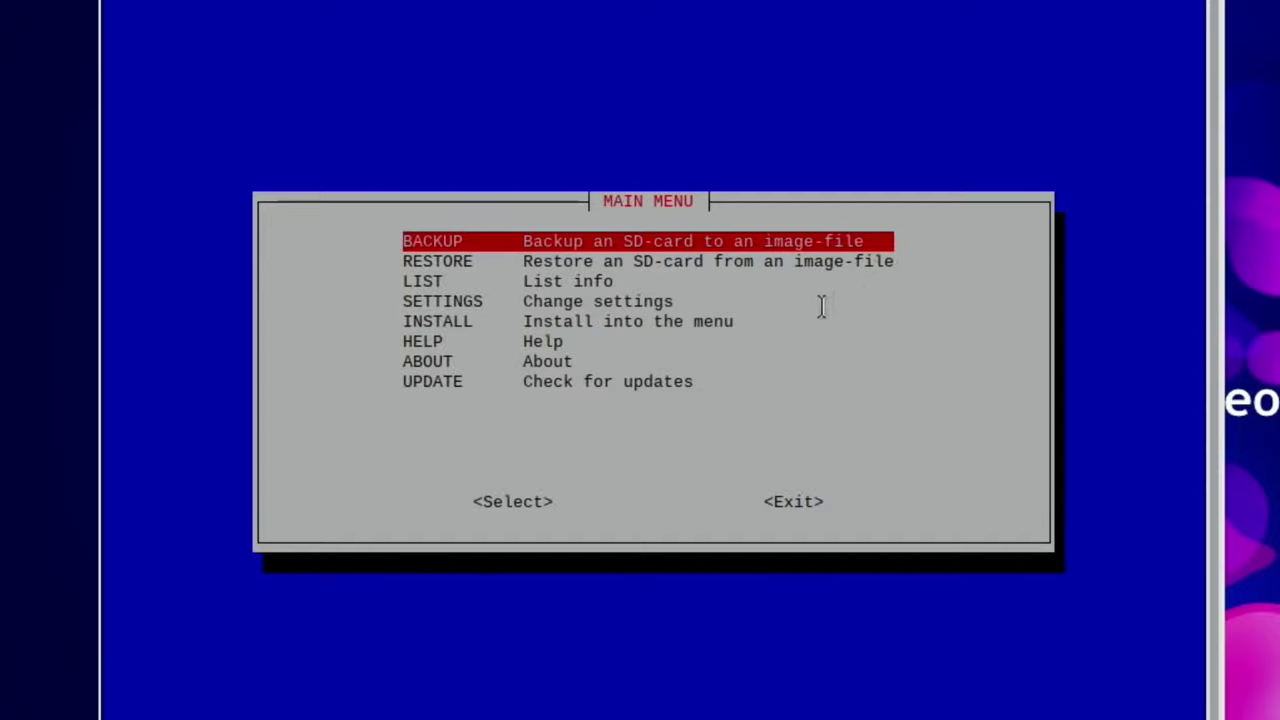
Step: View PiSafe's LIST of system and image file information, then return to the menu
{"action": "key", "text": "Down"}
{"action": "key", "text": "Down"}
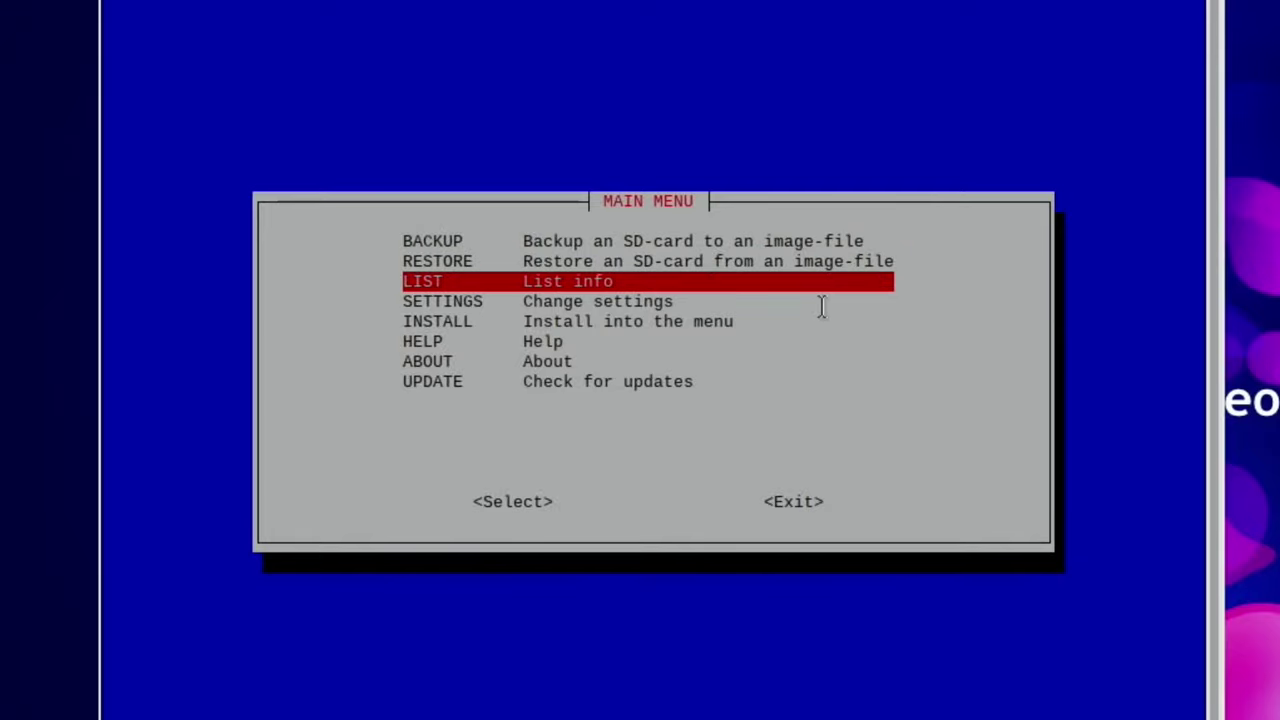
{"action": "key", "text": "Return"}
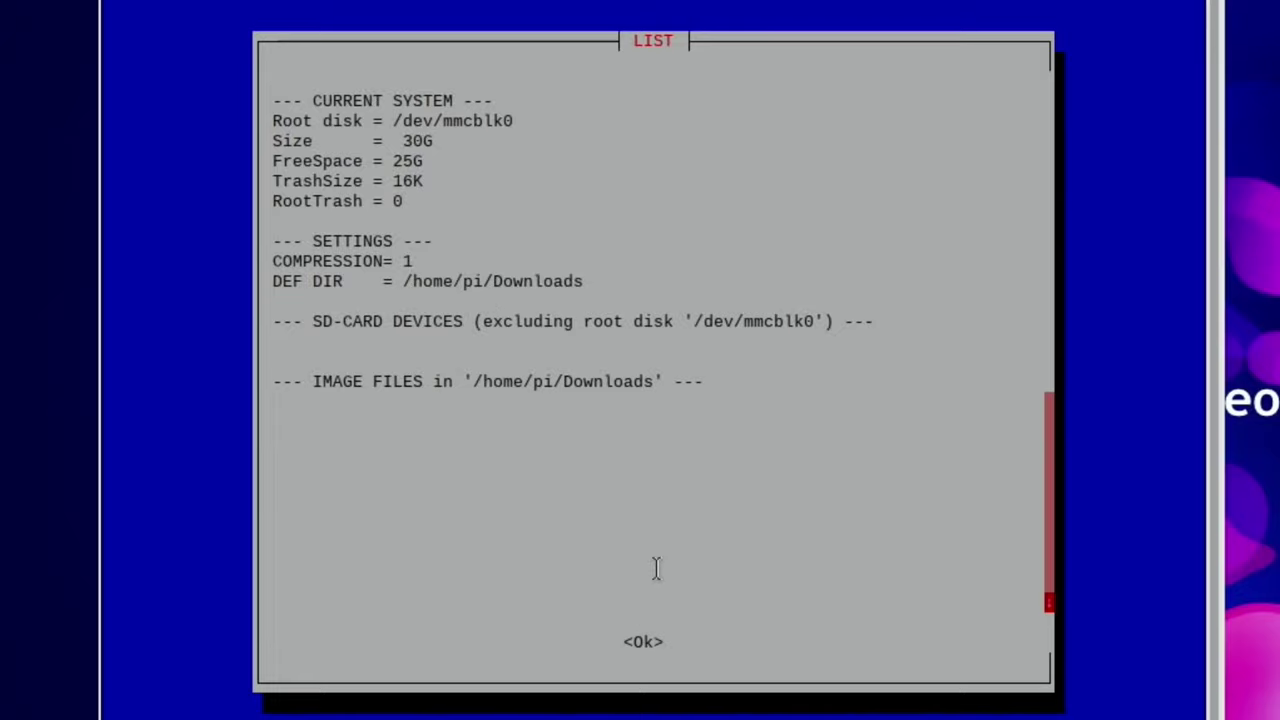
{"action": "key", "text": "Return"}
Step: Review the settings (compression 1, /home/pi/Downloads, zip, no root backup), cancel unchanged, and move to BACKUP
{"action": "key", "text": "Down"}
{"action": "key", "text": "Down"}
{"action": "key", "text": "Down"}
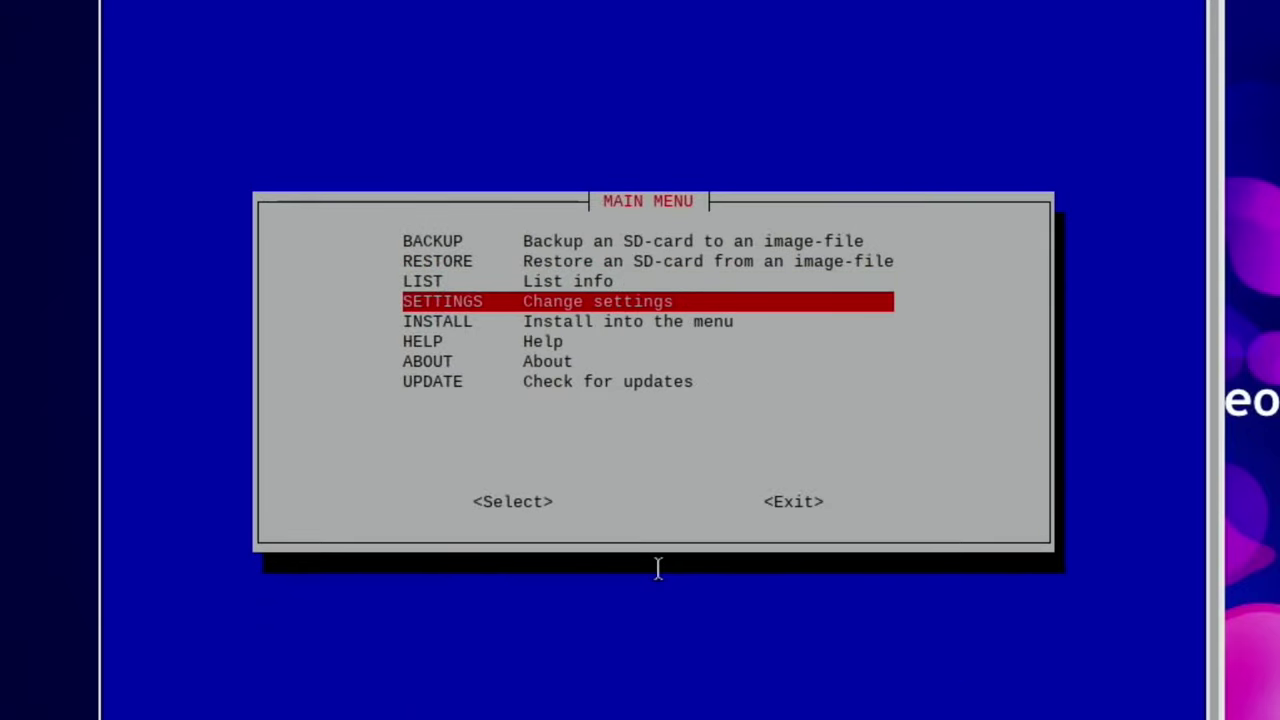
{"action": "key", "text": "Return"}
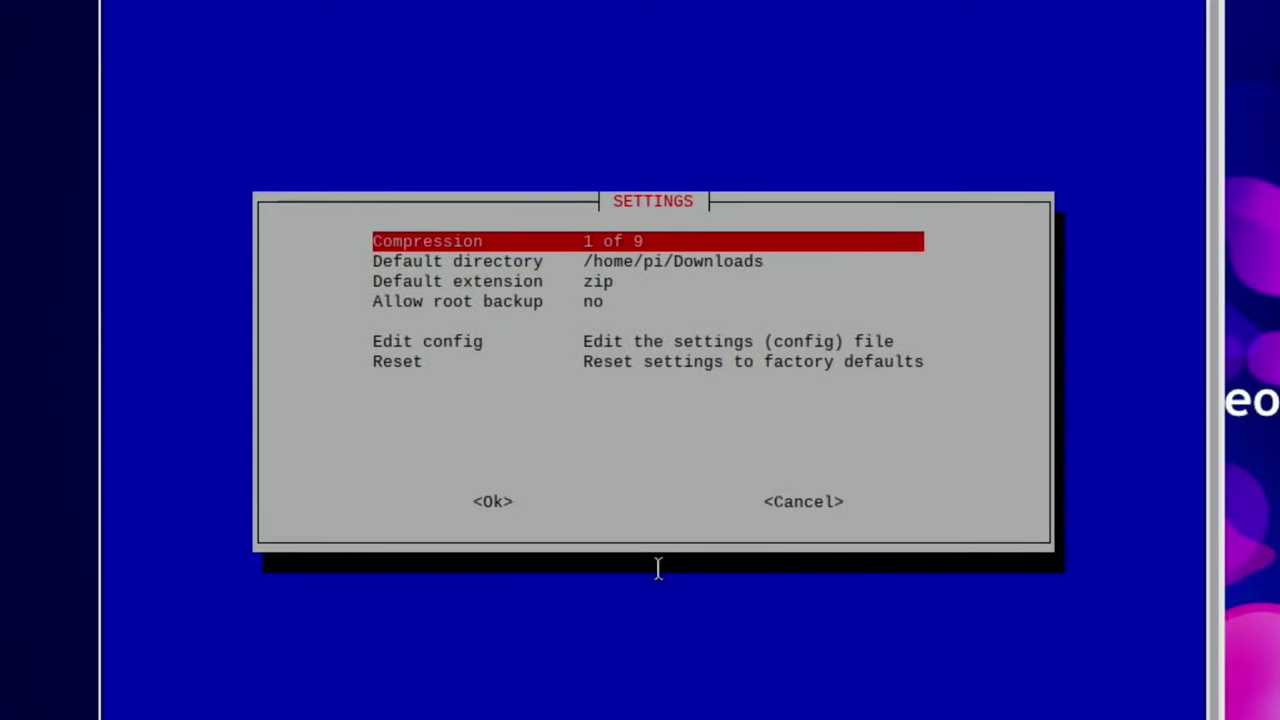
{"action": "key", "text": "Down"}
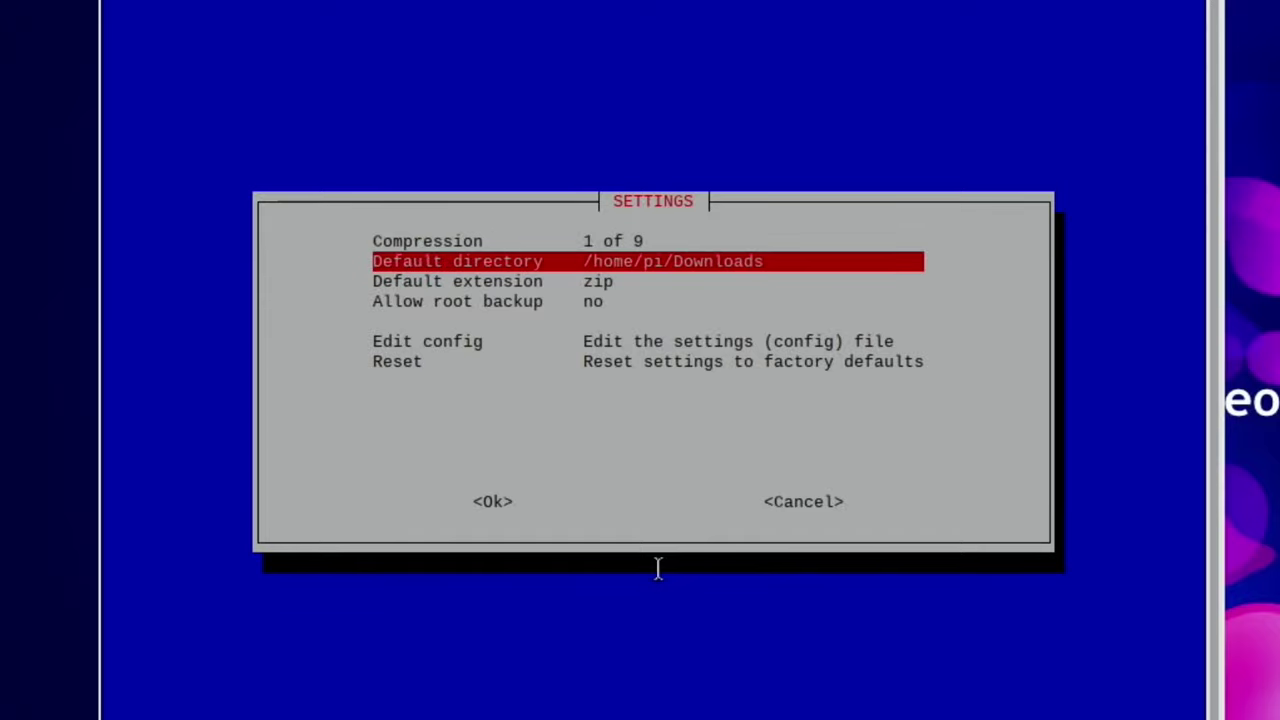
{"action": "key", "text": "Down"}
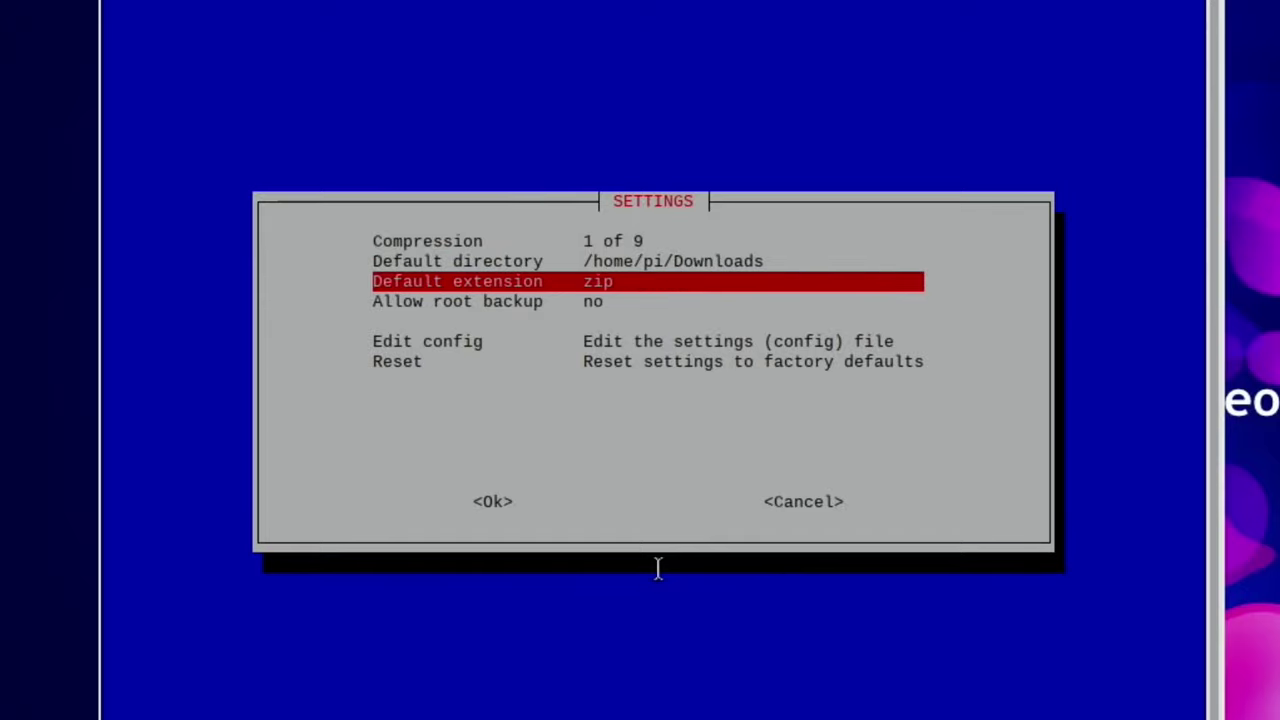
{"action": "key", "text": "Down"}
{"action": "key", "text": "Down"}
{"action": "key", "text": "Down"}
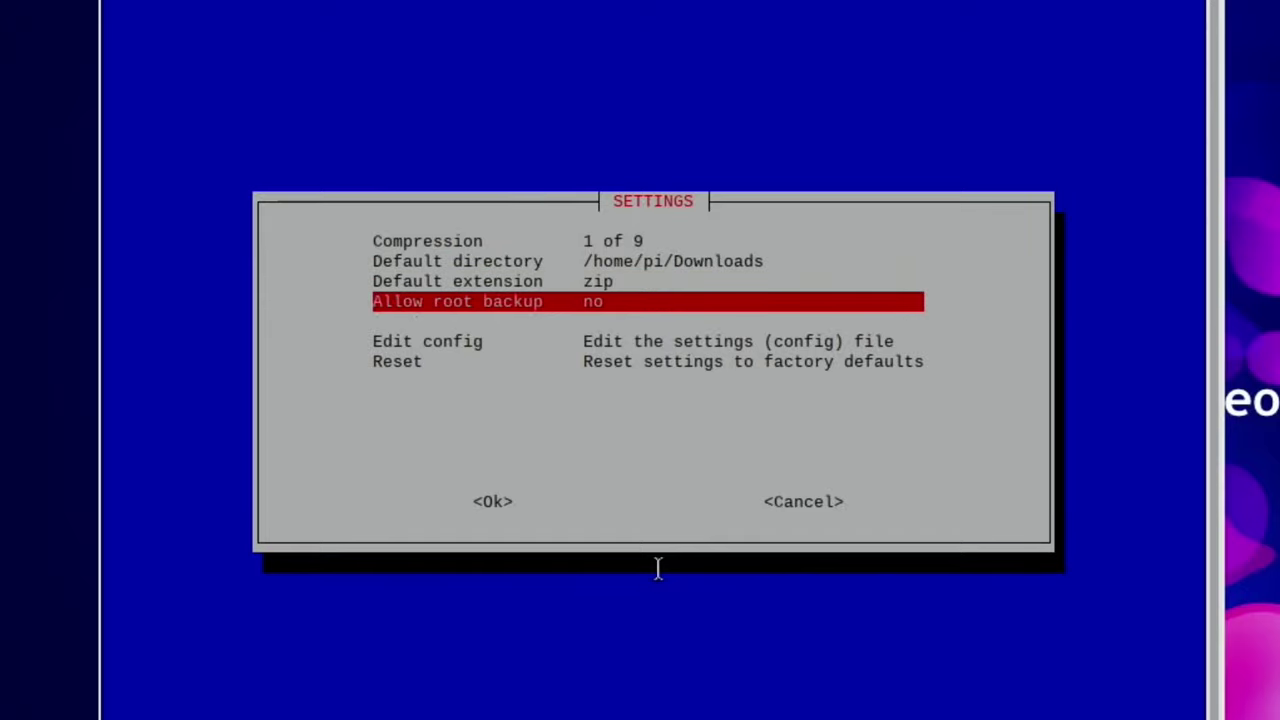
{"action": "key", "text": "Tab"}
{"action": "key", "text": "Tab"}
{"action": "key", "text": "Return"}
{"action": "key", "text": "Down"}
{"action": "key", "text": "Down"}
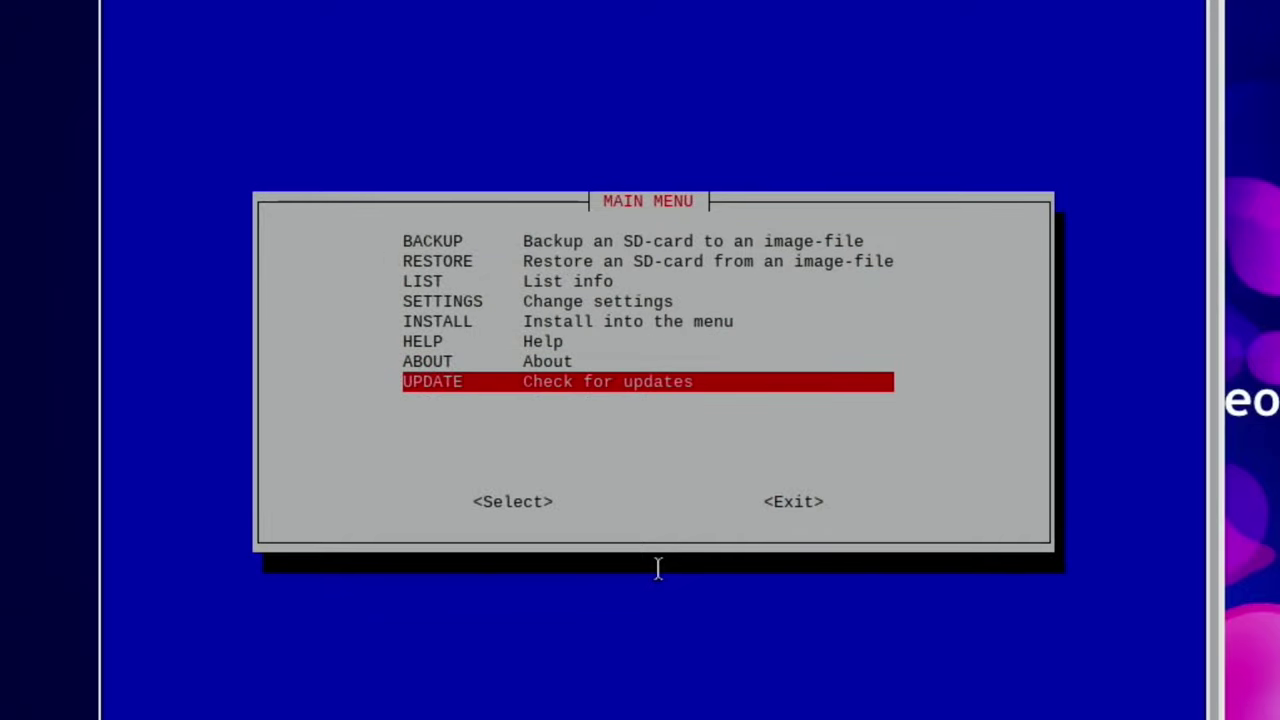
{"action": "key", "text": "Up"}
{"action": "key", "text": "Up"}
{"action": "key", "text": "Up"}
{"action": "key", "text": "Up"}
{"action": "key", "text": "Up"}
{"action": "key", "text": "Up"}
{"action": "key", "text": "Up"}
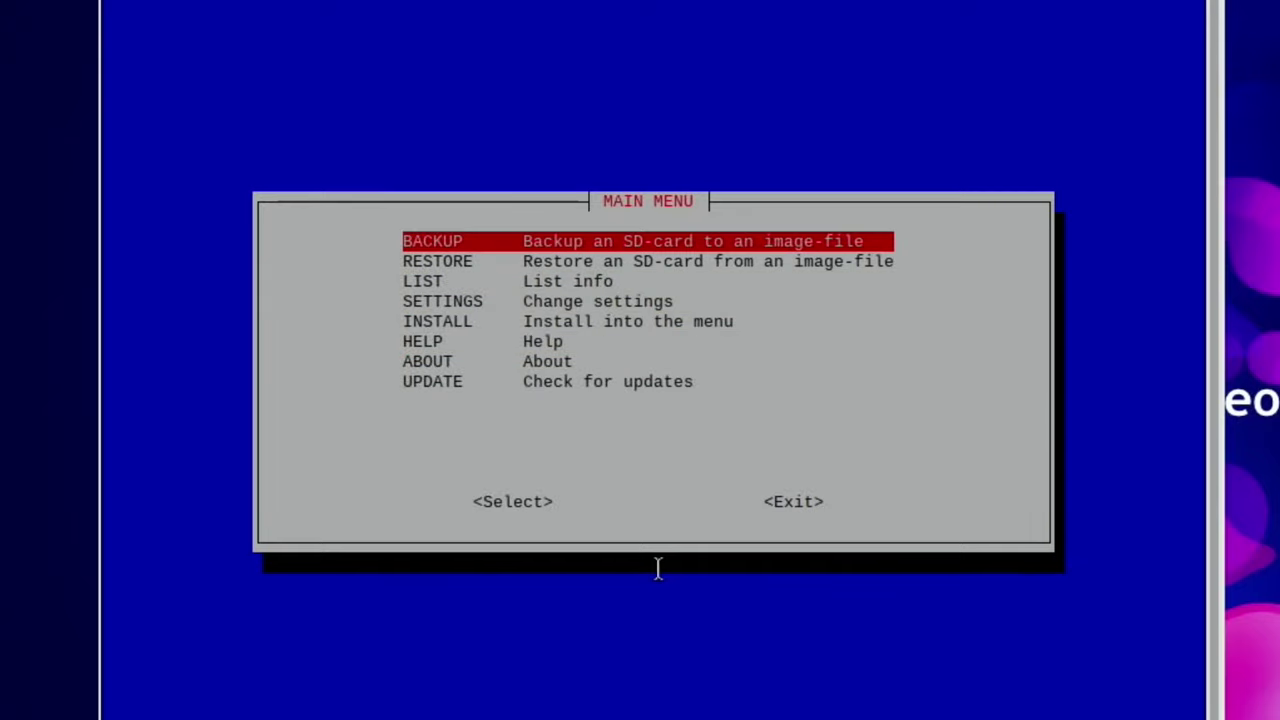
Step: Run BACKUP, dismiss the 'no SD cards found' error, and run BACKUP again to list the 7.3G sda
{"action": "key", "text": "Return"}
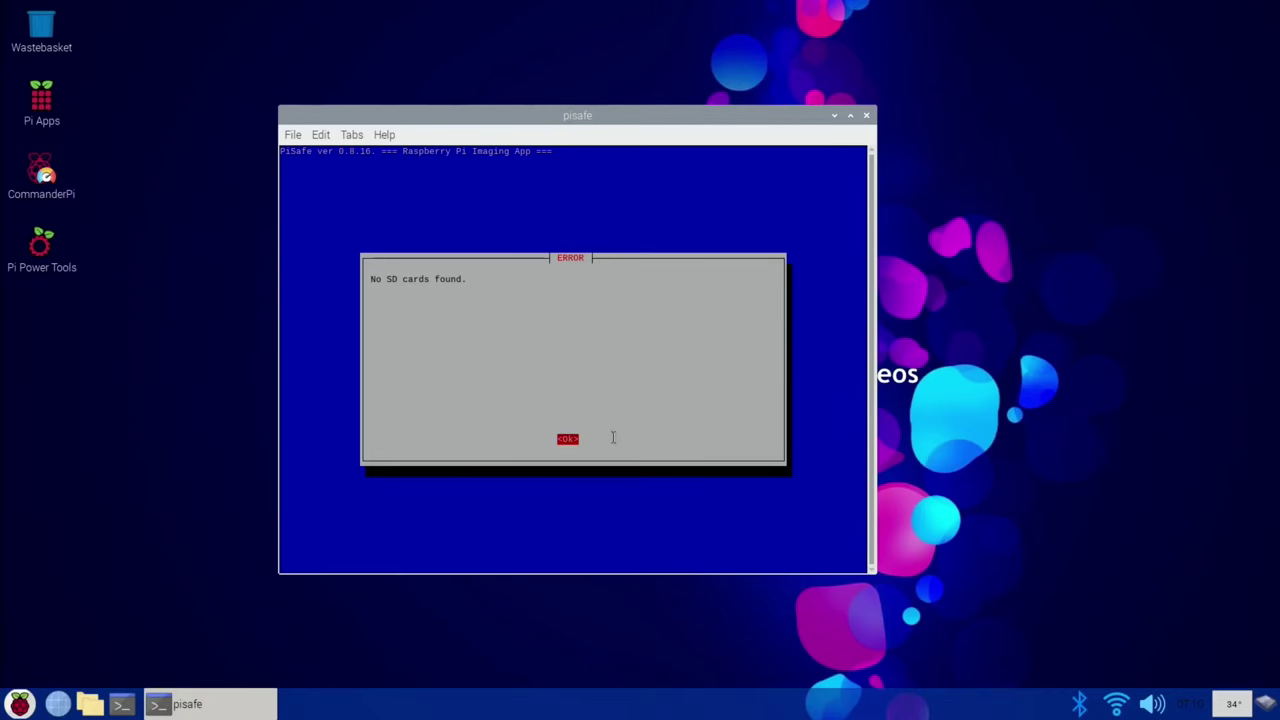
{"action": "key", "text": "Return"}
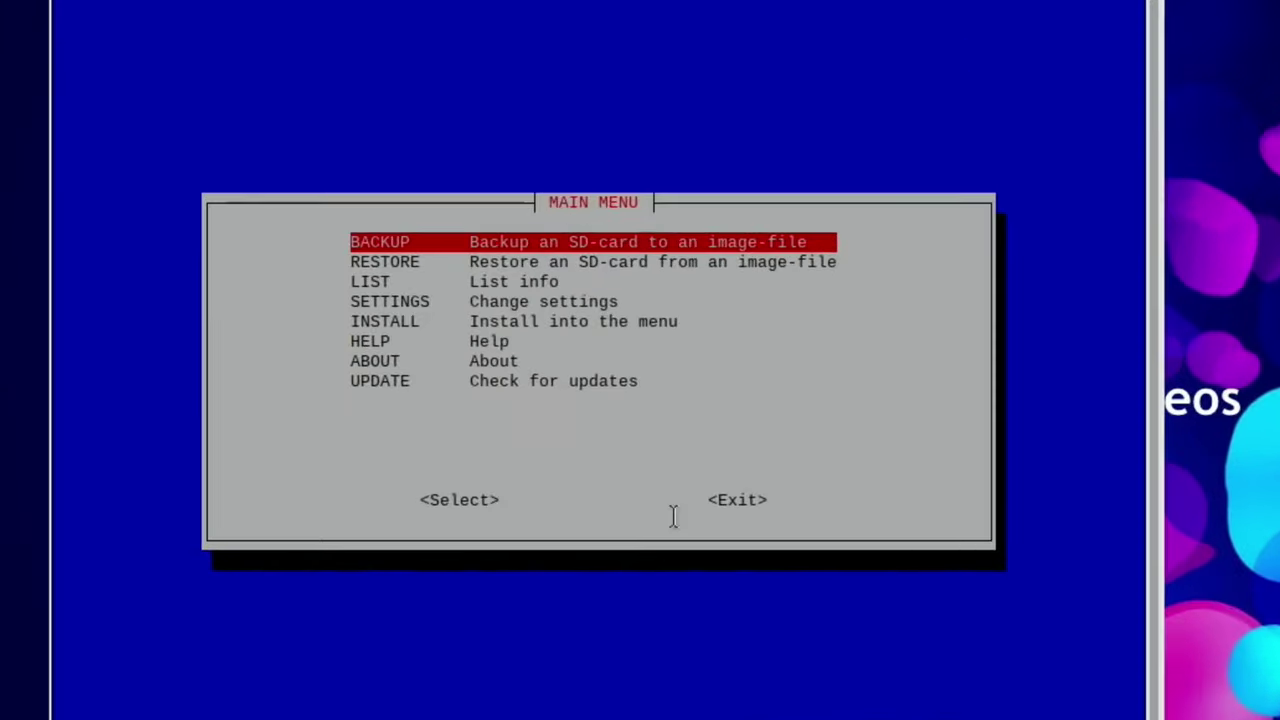
{"action": "key", "text": "Return"}
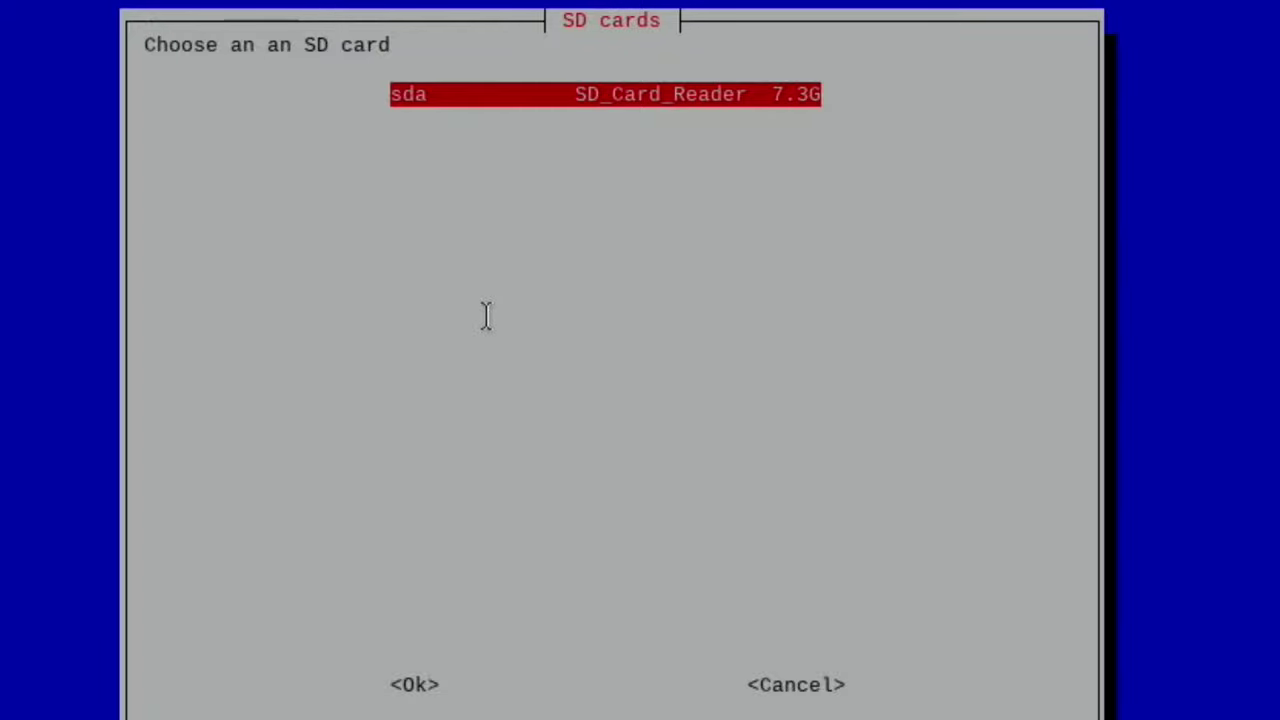
Step: Choose sda, the 7.3G SD_Card_Reader, as the card to back up
{"action": "left_click", "coordinate": [415, 686]}
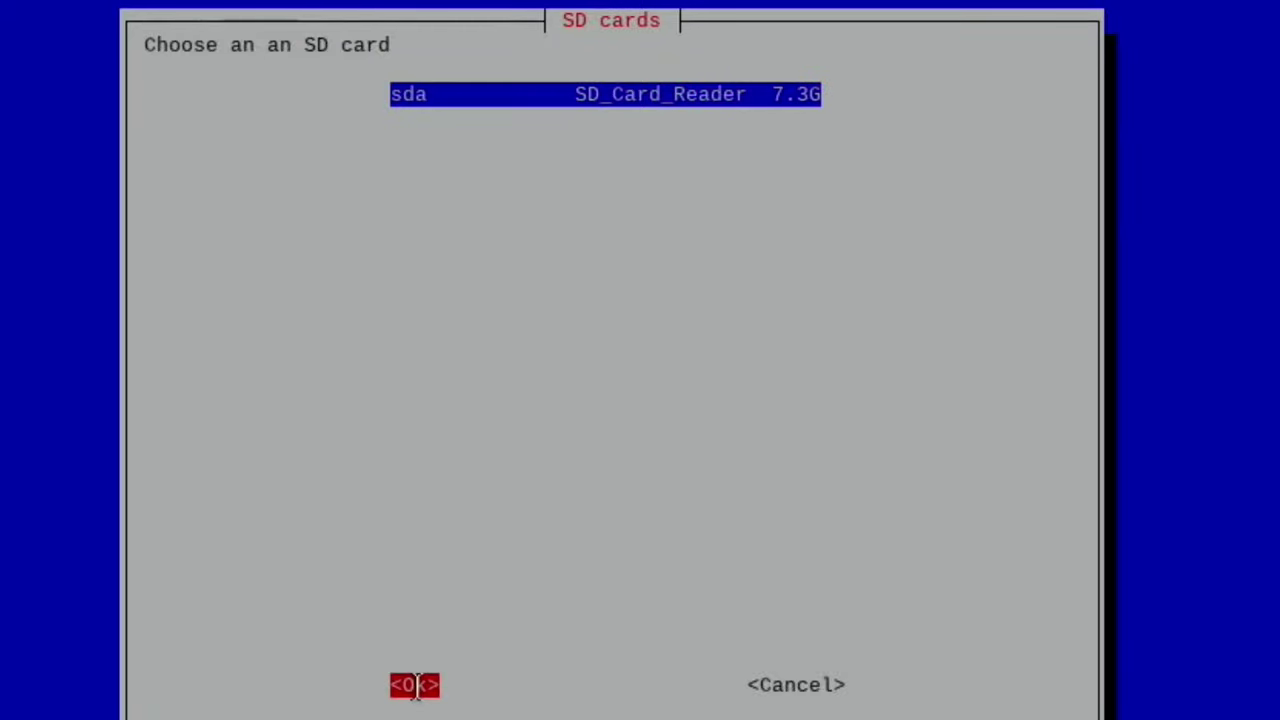
{"action": "key", "text": "Right"}
{"action": "key", "text": "Left"}
{"action": "key", "text": "Return"}
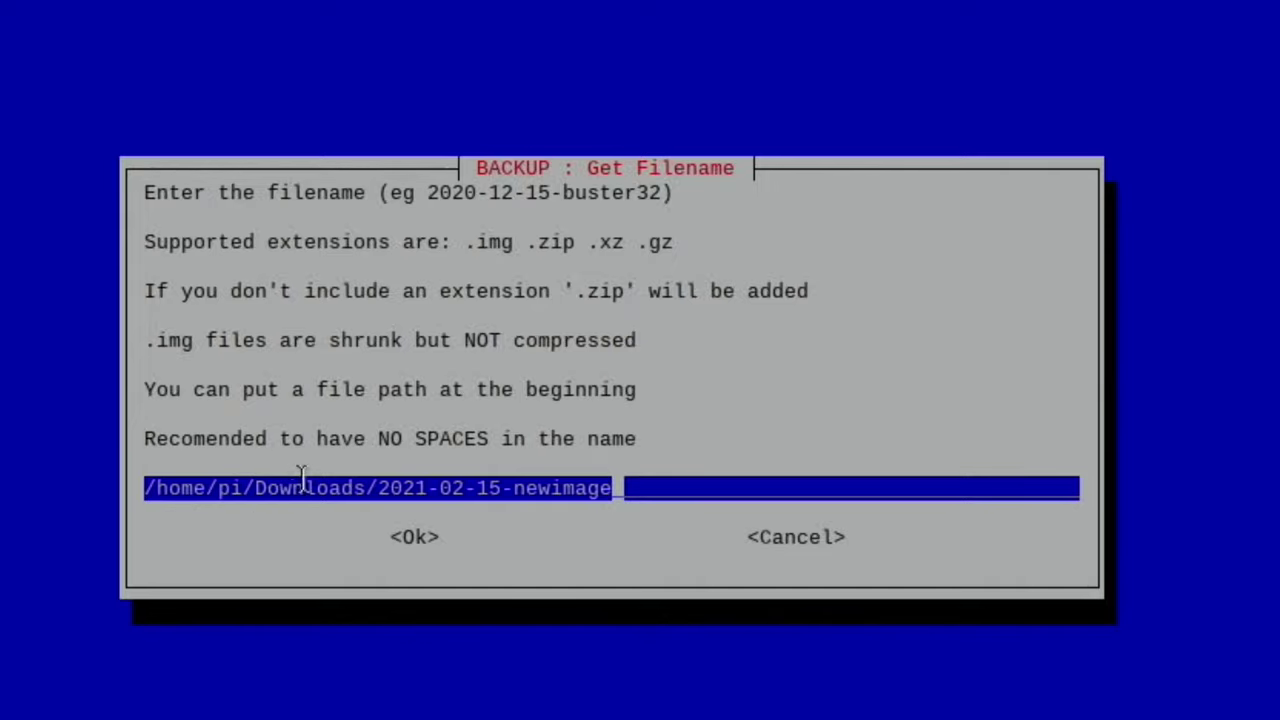
Step: Replace the date-based file name with /home/pi/Downloads/pi8gb and accept it
{"action": "key", "text": "BackSpace"}
{"action": "key", "text": "BackSpace"}
{"action": "key", "text": "BackSpace"}
{"action": "key", "text": "BackSpace"}
{"action": "key", "text": "BackSpace"}
{"action": "key", "text": "BackSpace"}
{"action": "key", "text": "BackSpace"}
{"action": "key", "text": "BackSpace"}
{"action": "key", "text": "BackSpace"}
{"action": "key", "text": "BackSpace"}
{"action": "key", "text": "BackSpace"}
{"action": "key", "text": "BackSpace"}
{"action": "key", "text": "BackSpace"}
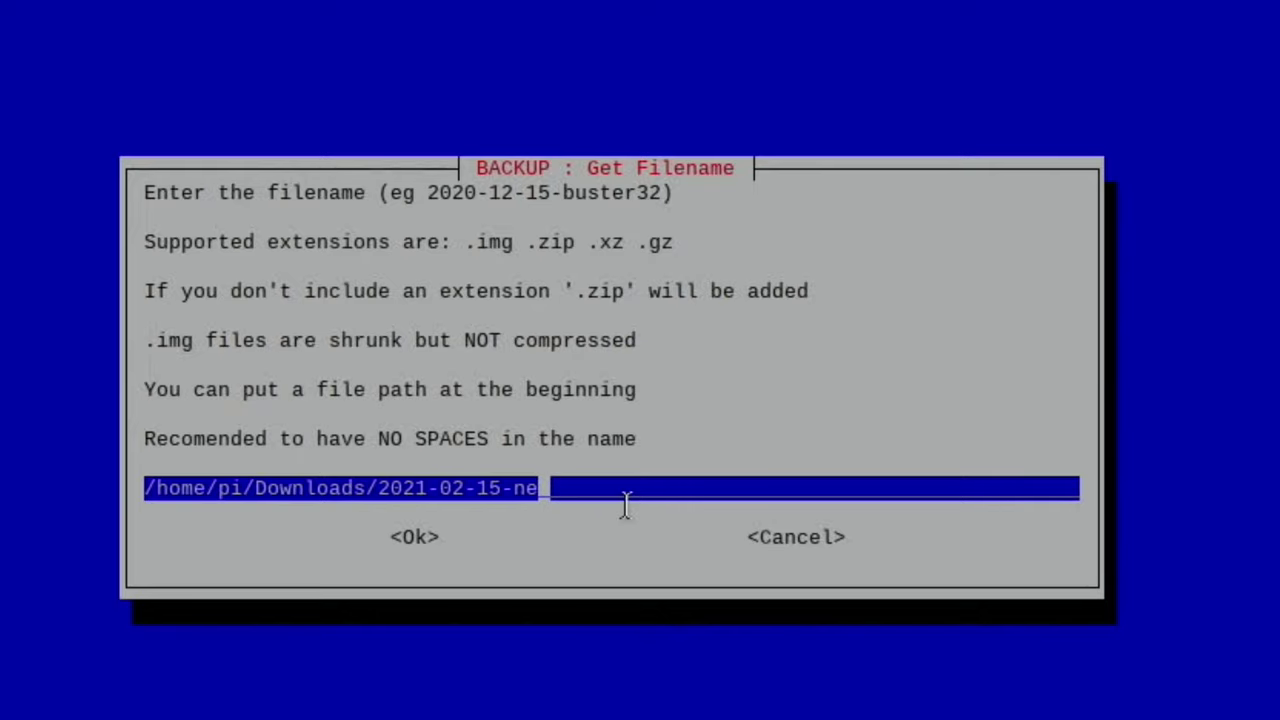
{"action": "key", "text": "BackSpace"}
{"action": "key", "text": "BackSpace"}
{"action": "key", "text": "BackSpace"}
{"action": "key", "text": "BackSpace"}
{"action": "key", "text": "BackSpace"}
{"action": "key", "text": "BackSpace"}
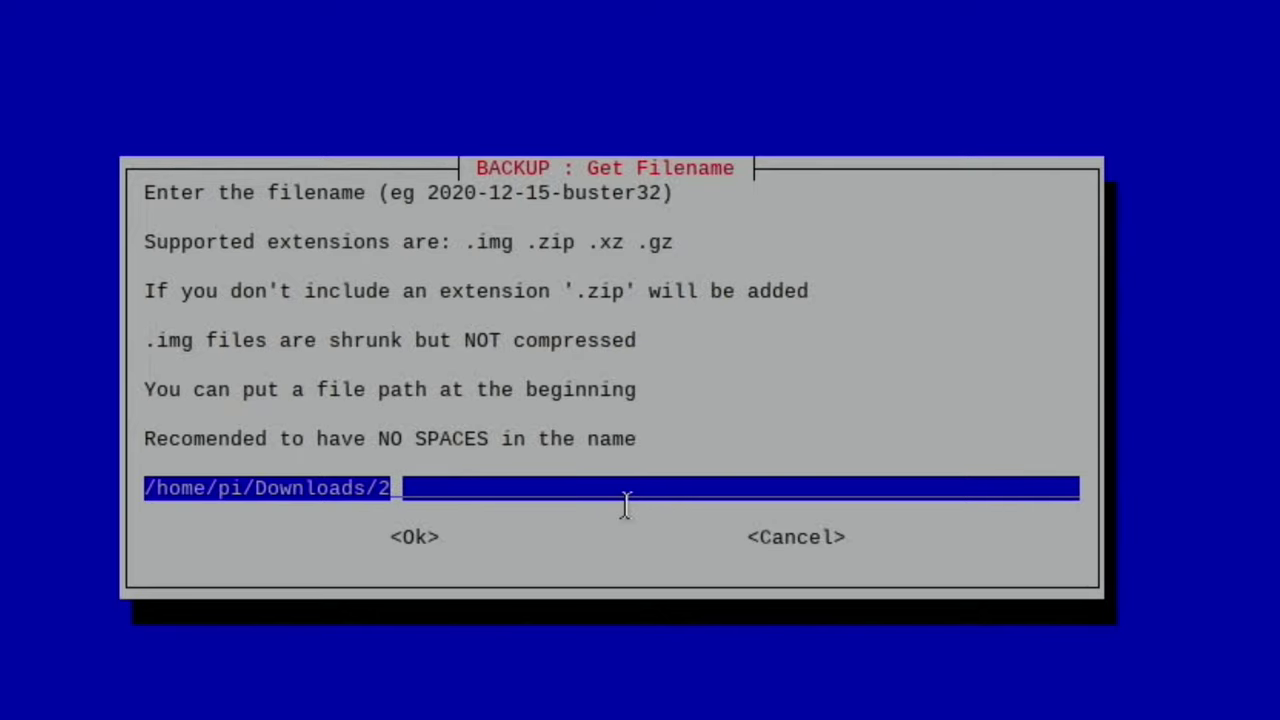
{"action": "type", "text": "pi8gb"}
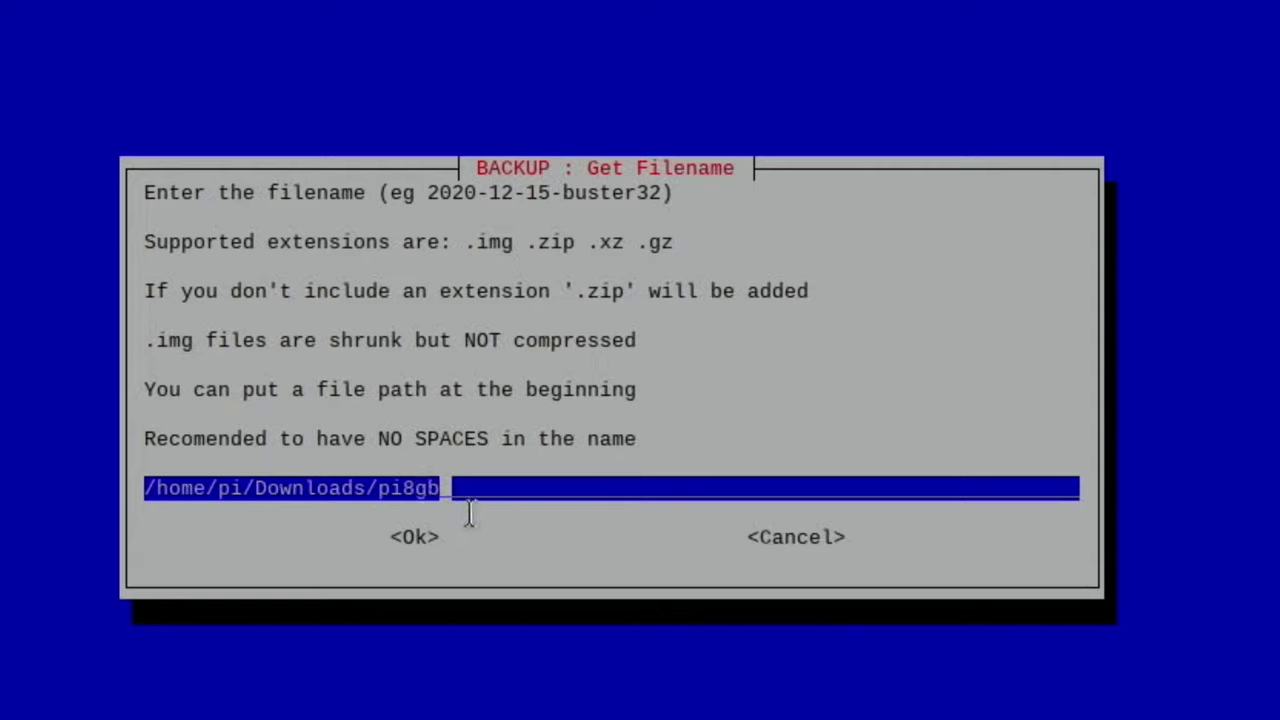
{"action": "key", "text": "Tab"}
{"action": "key", "text": "Return"}
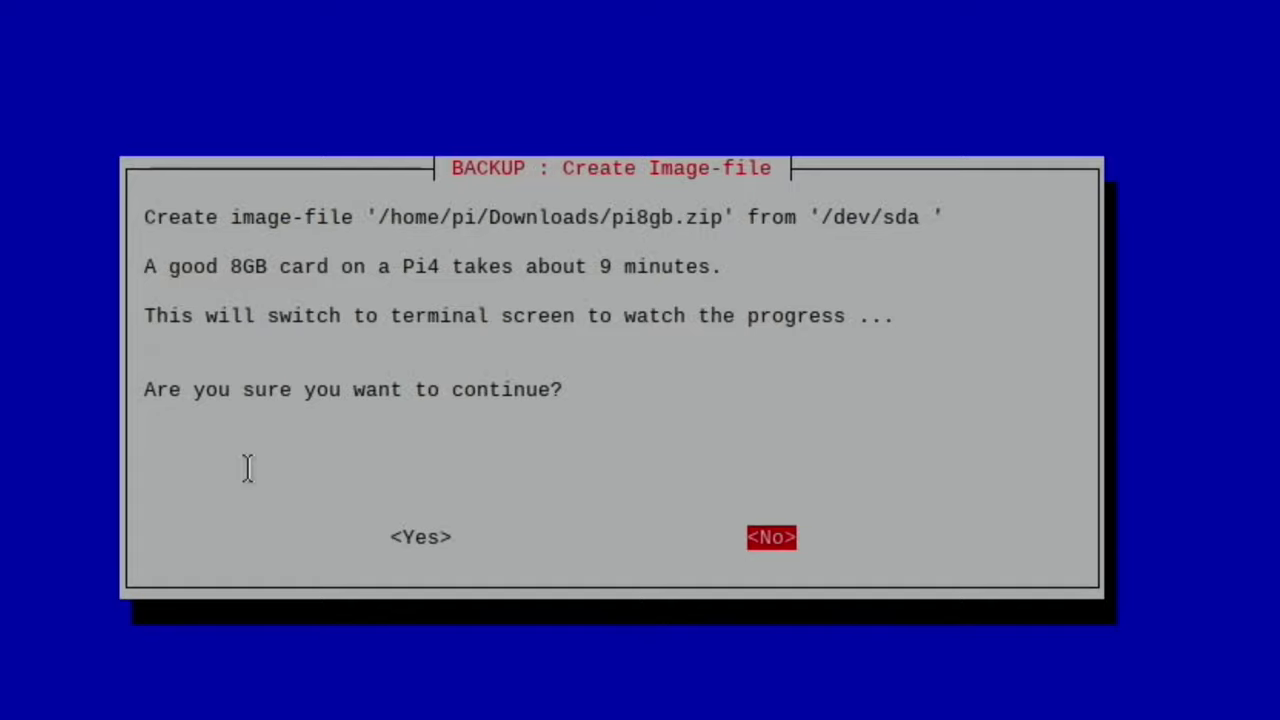
Step: Confirm creating pi8gb.zip from /dev/sda and continue once it finishes compressing 7.3G to 1.6G
{"action": "key", "text": "Left"}
{"action": "key", "text": "Return"}
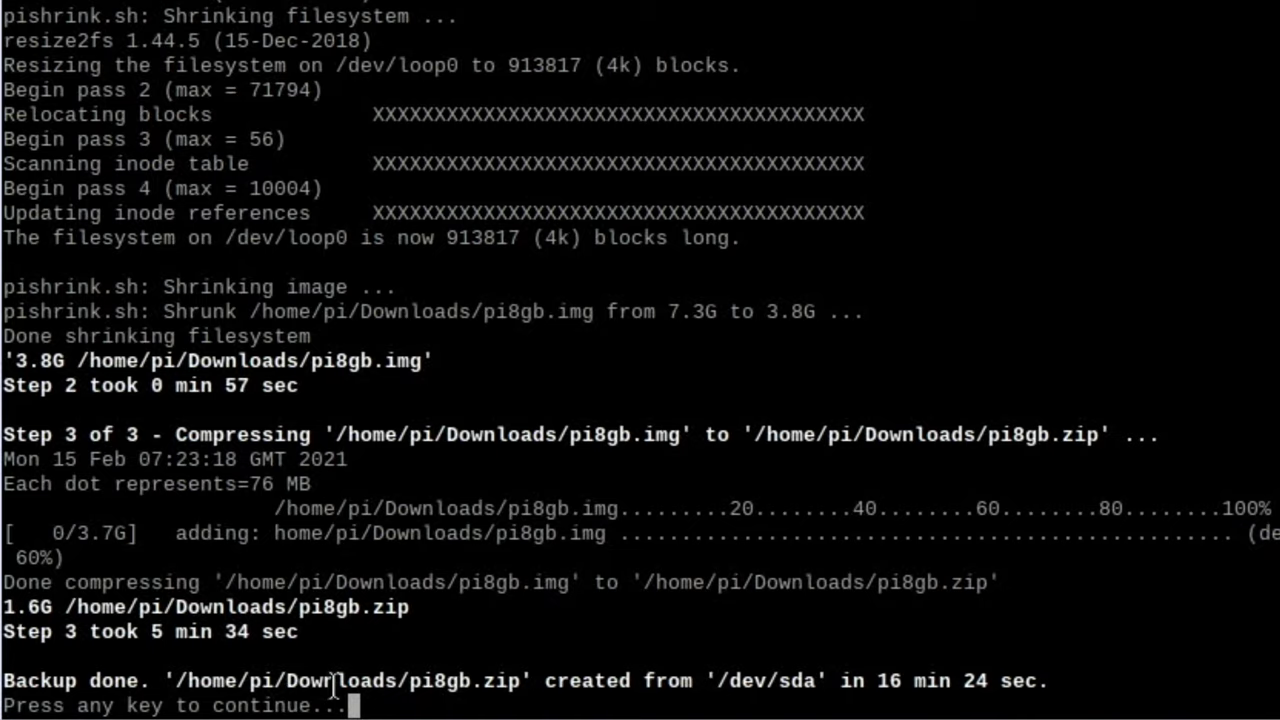
{"action": "key", "text": "Return"}
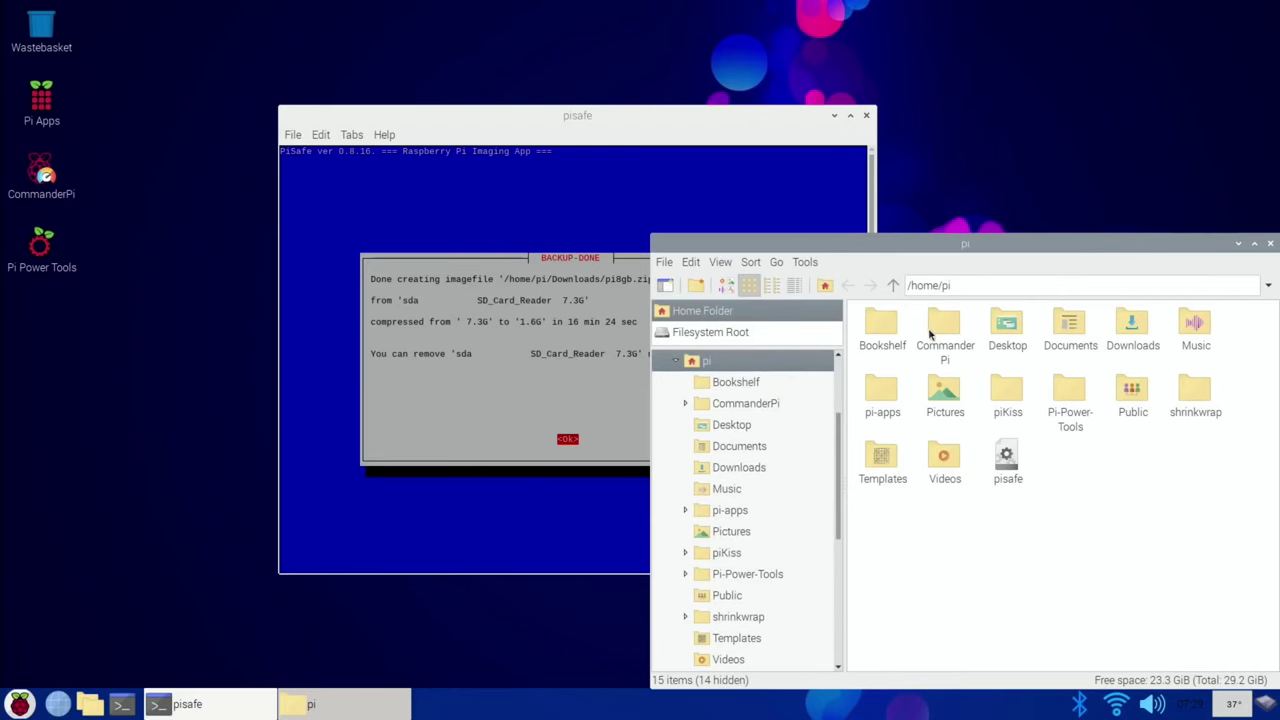
Step: Check the properties of pi8gb.zip in Downloads (1.5 GiB zip archive), then close the file manager
{"action": "left_click_drag", "start_coordinate": [974, 275], "coordinate": [590, 143]}
{"action": "left_click", "coordinate": [738, 205]}
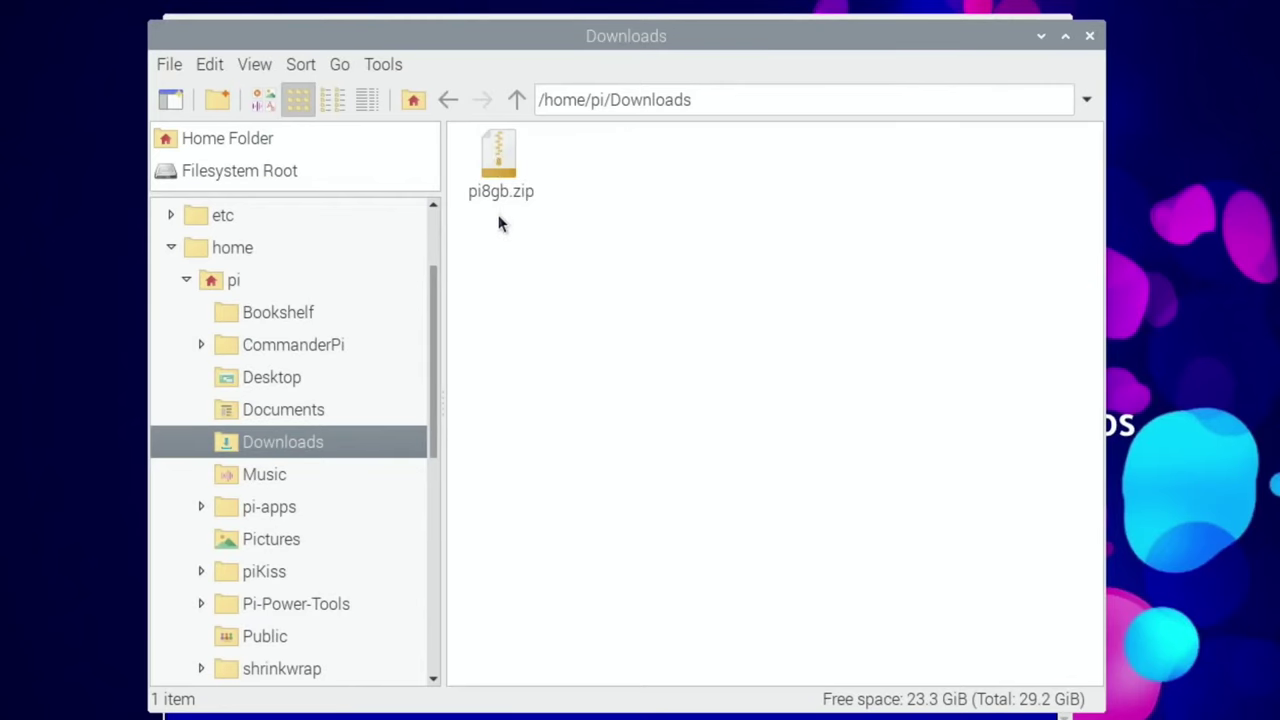
{"action": "right_click", "coordinate": [503, 163]}
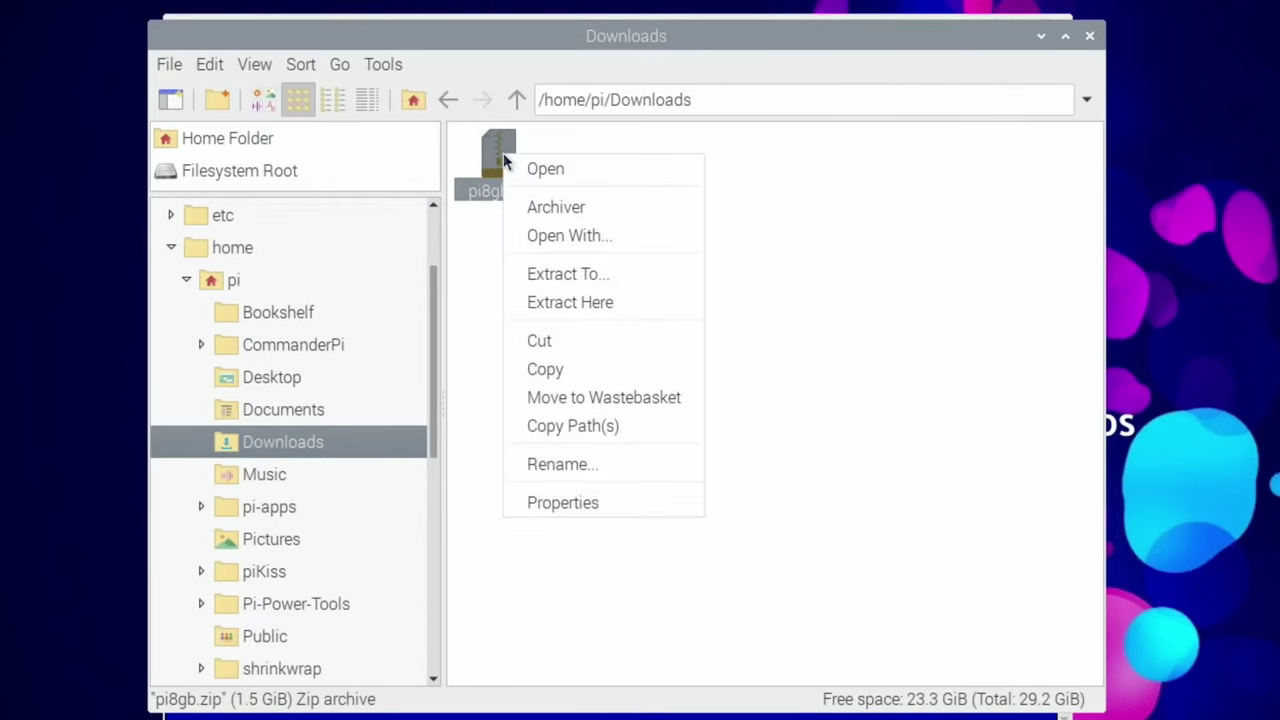
{"action": "left_click", "coordinate": [593, 490]}
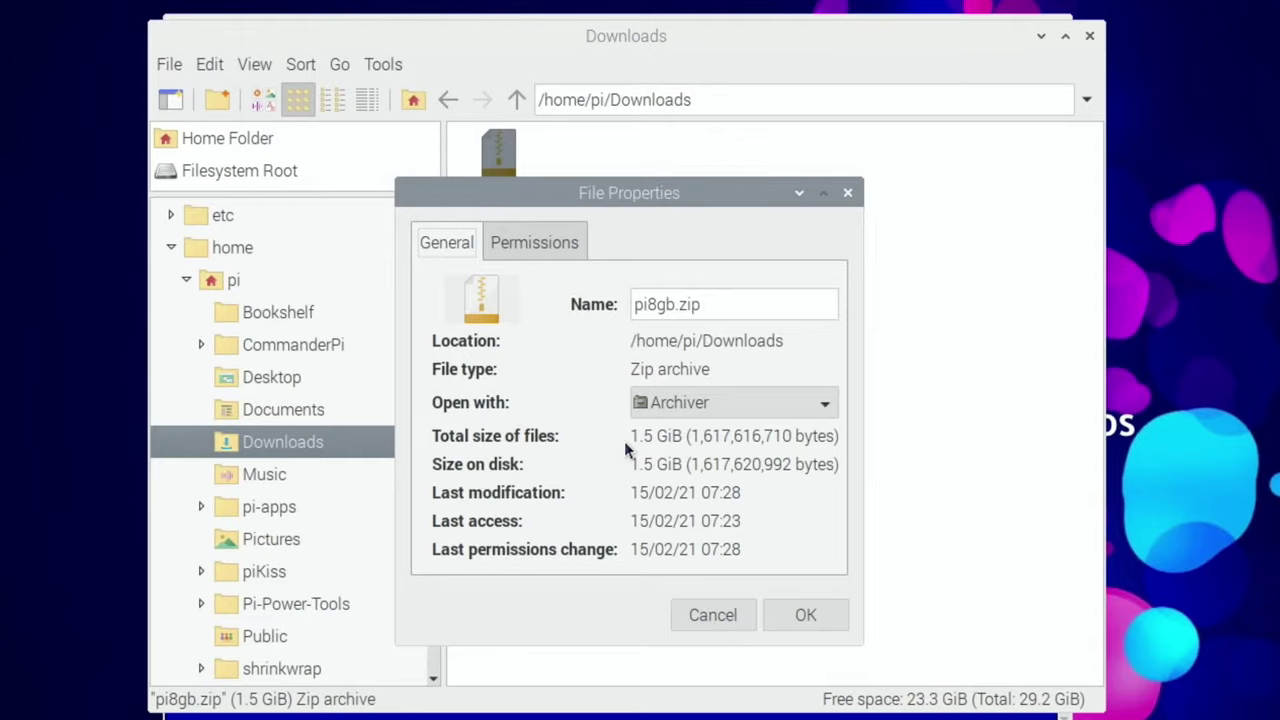
{"action": "left_click", "coordinate": [847, 192]}
{"action": "left_click", "coordinate": [1088, 36]}
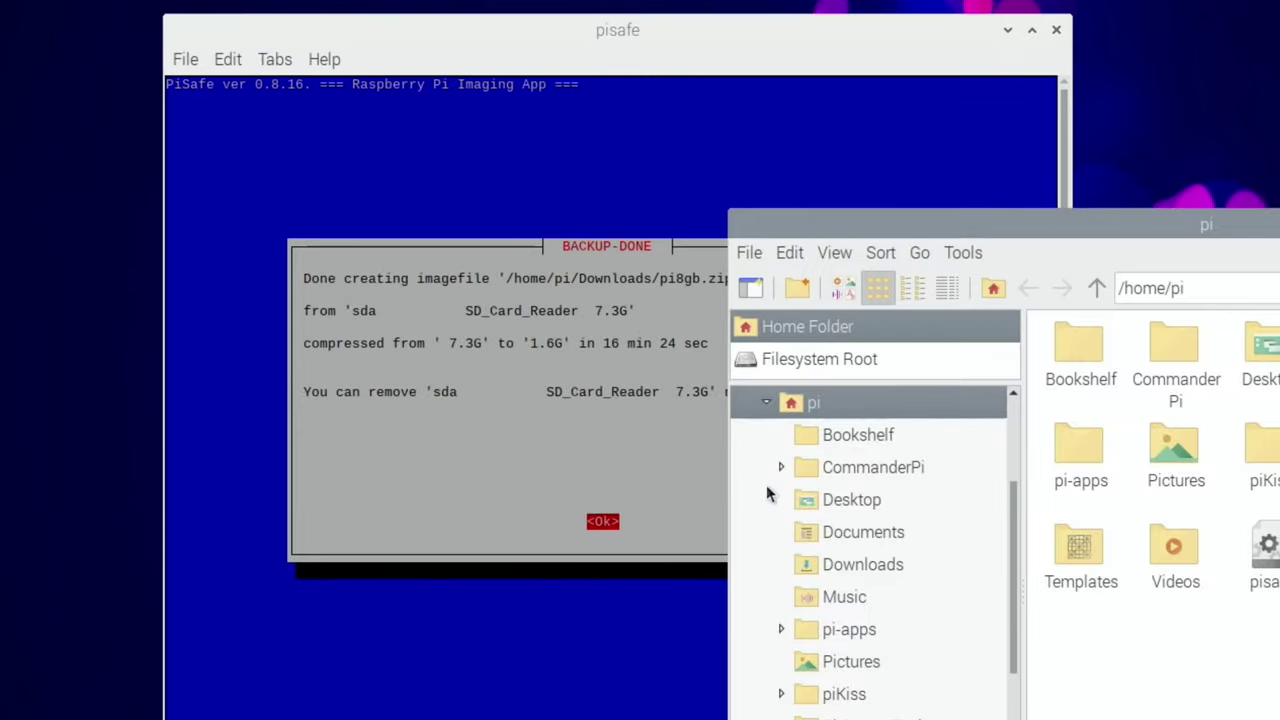
{"action": "scroll", "coordinate": [865, 570], "scroll_direction": "down", "scroll_amount": 3}
{"action": "scroll", "coordinate": [868, 575], "scroll_direction": "up", "scroll_amount": 5}
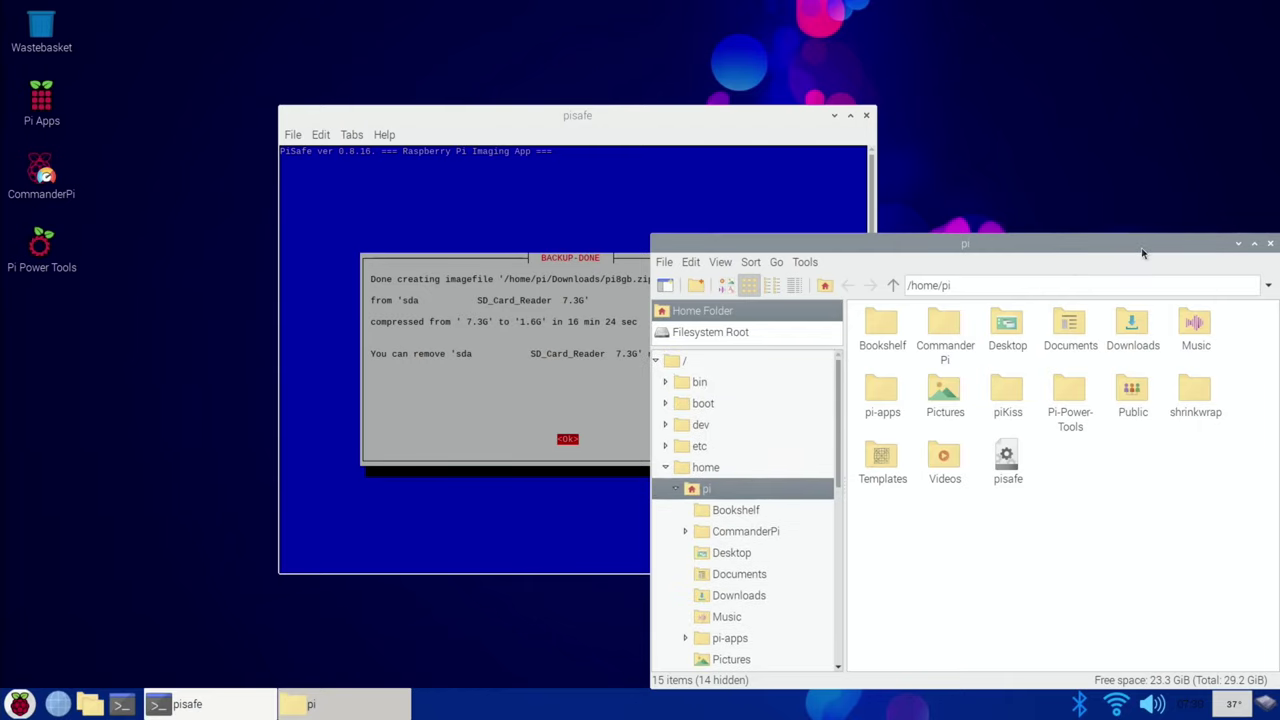
{"action": "left_click_drag", "start_coordinate": [1143, 248], "coordinate": [956, 245]}
{"action": "left_click", "coordinate": [1084, 240]}
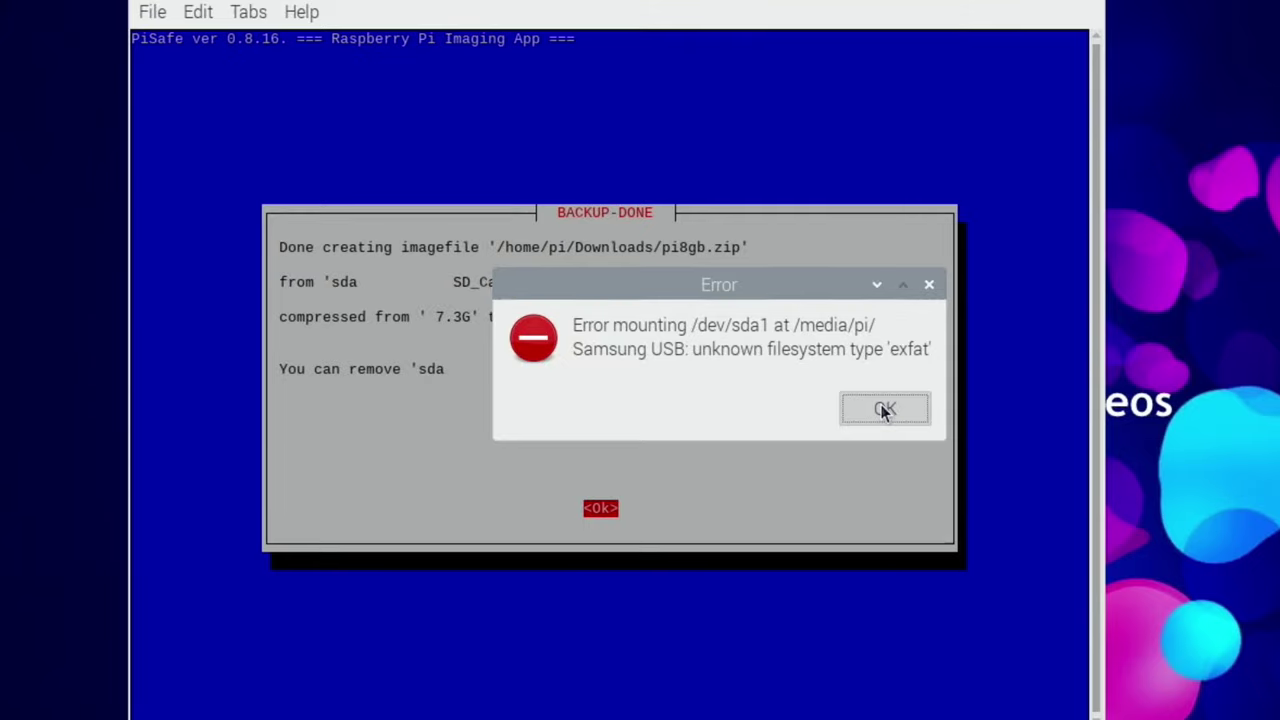
{"action": "left_click", "coordinate": [834, 398]}
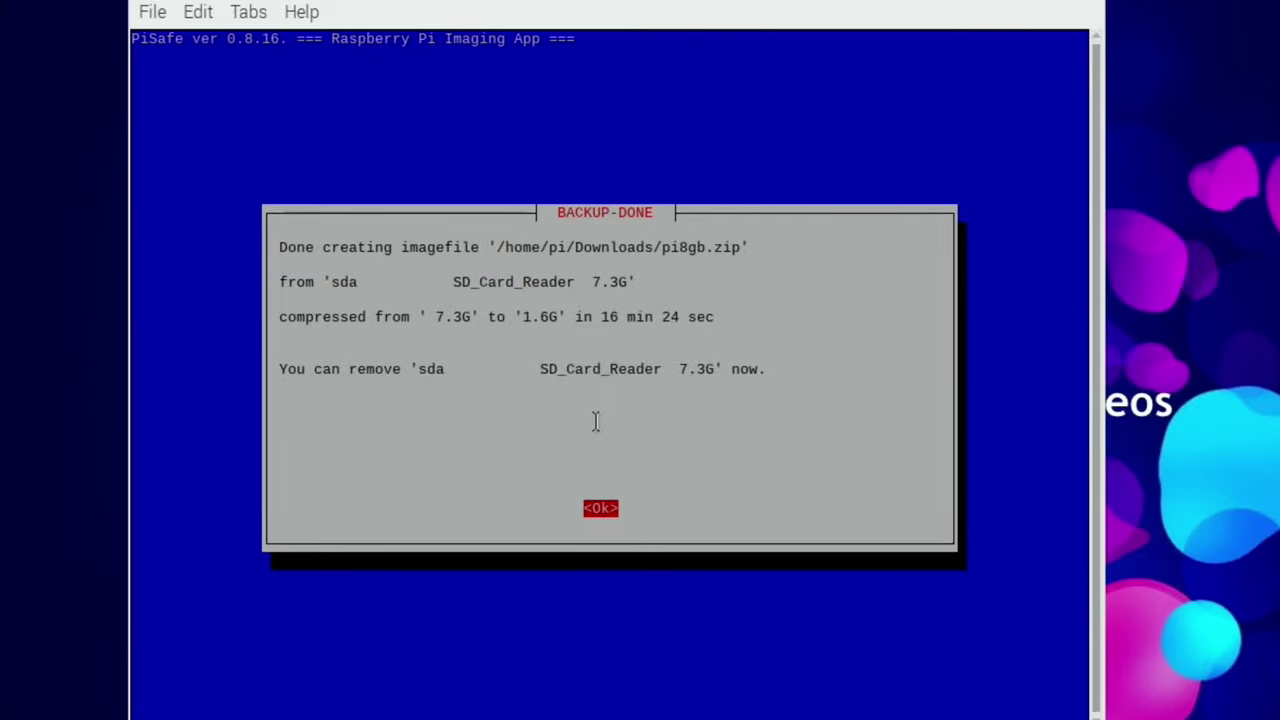
Step: Start a RESTORE of pi8gb.zip targeting the 59.8G Samsung Flash_Drive
{"action": "key", "text": "Return"}
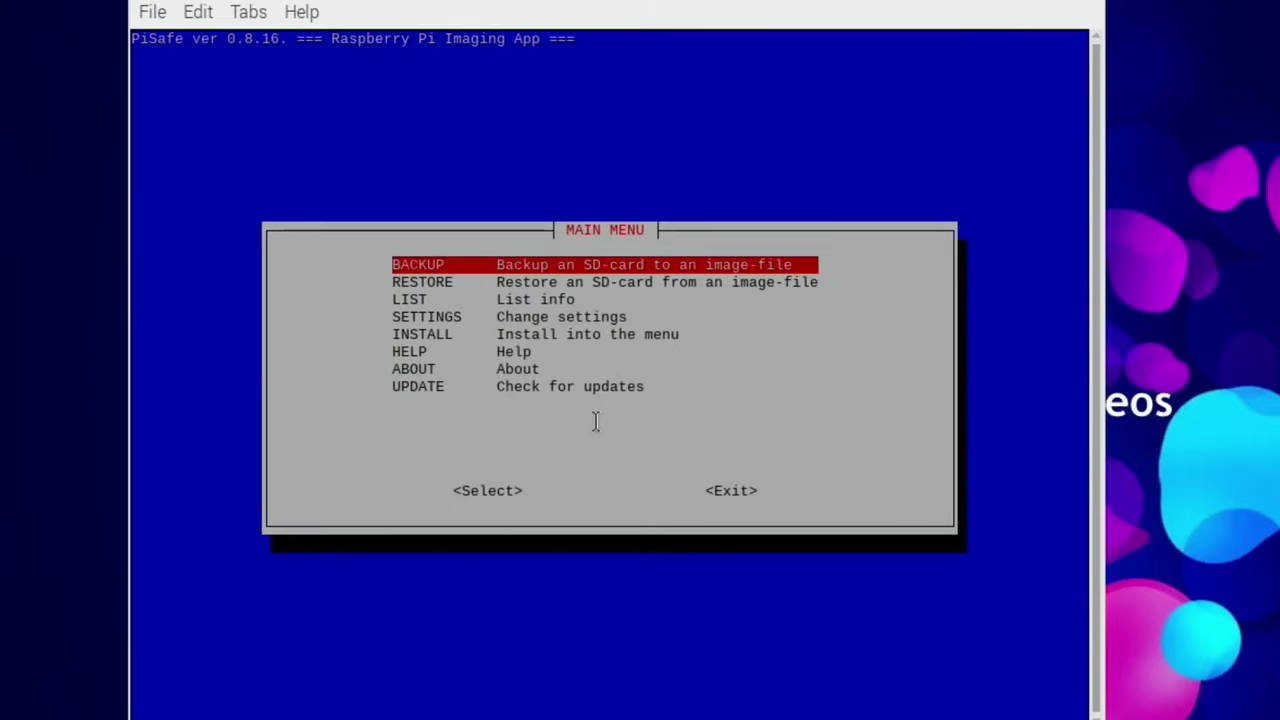
{"action": "key", "text": "Down"}
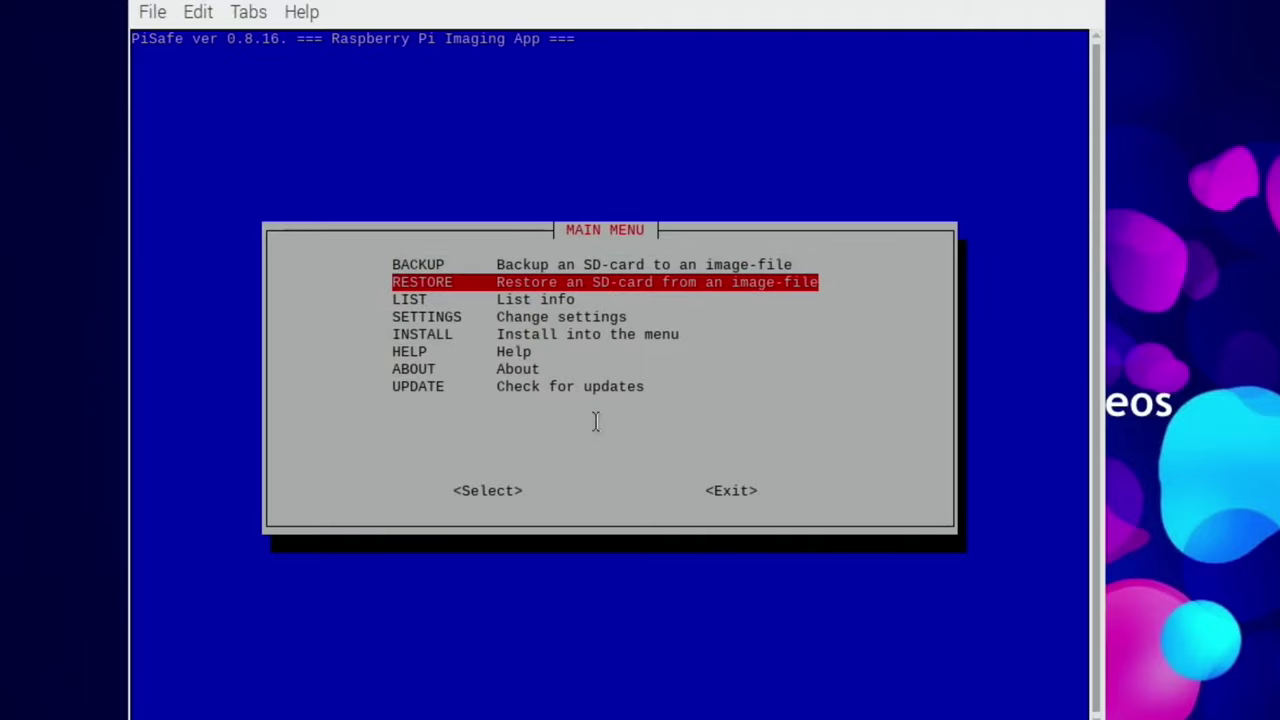
{"action": "key", "text": "Return"}
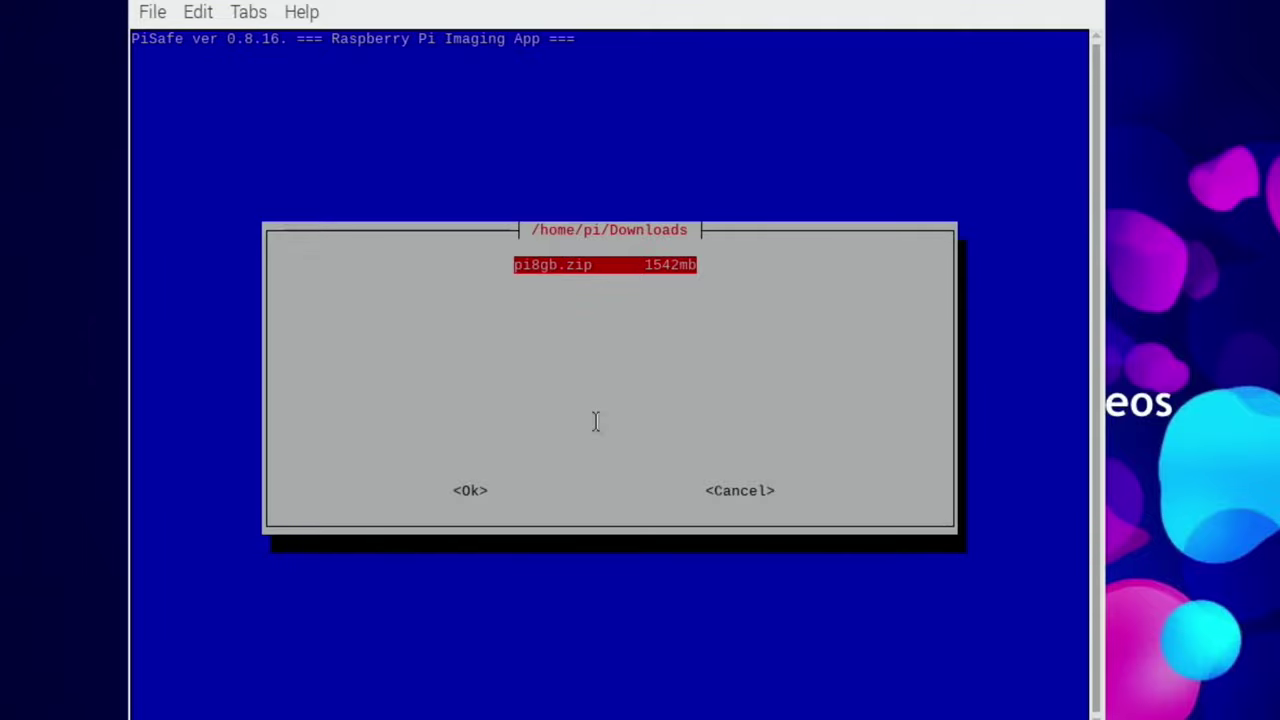
{"action": "key", "text": "Return"}
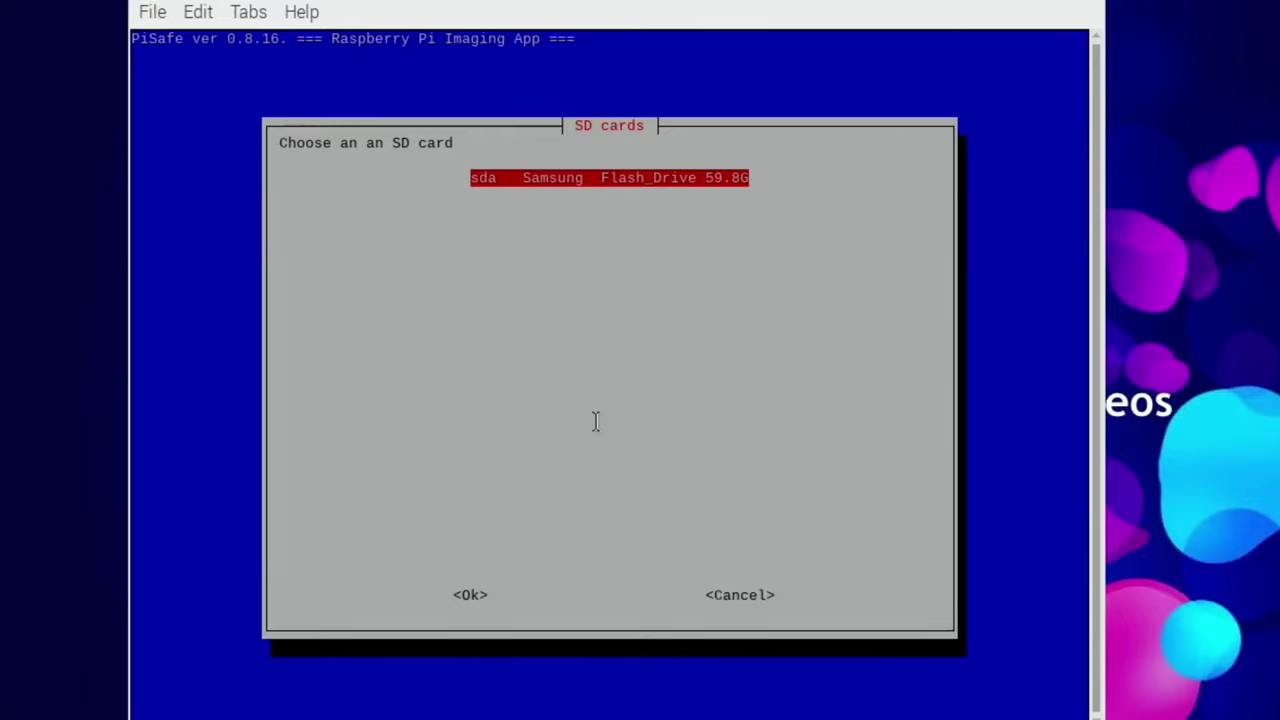
{"action": "key", "text": "Return"}
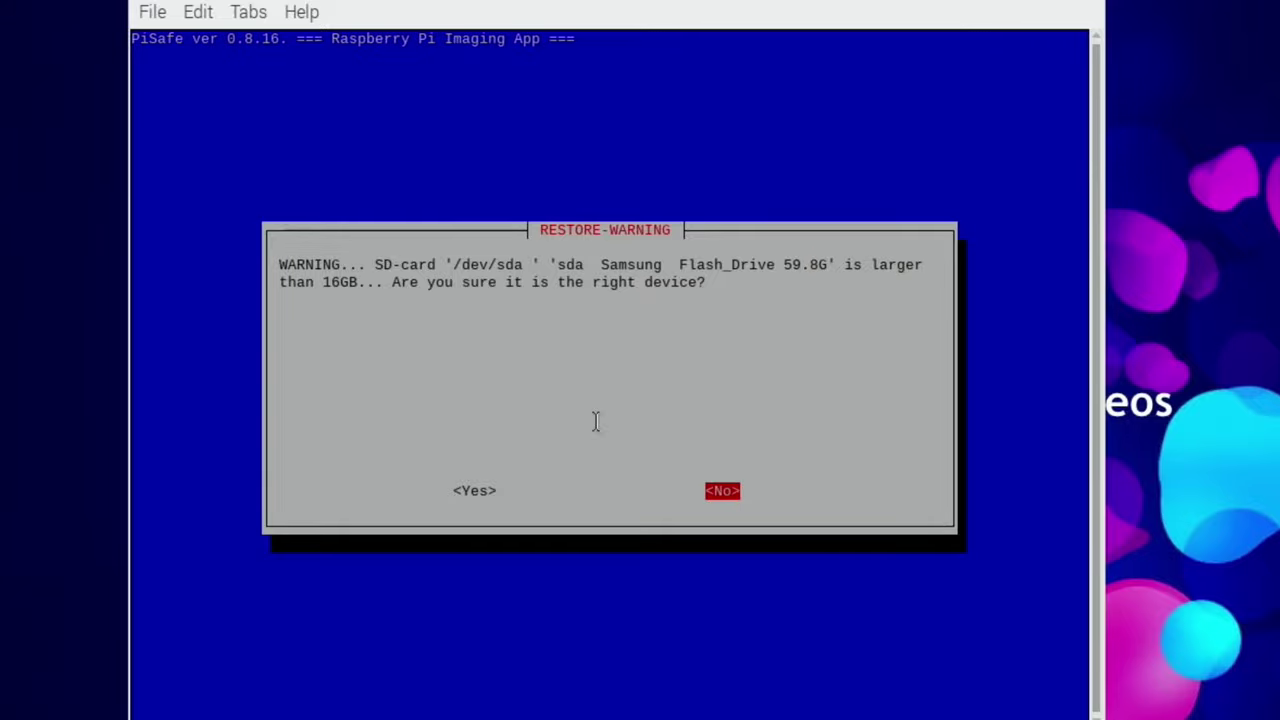
Step: Answer Yes to both RESTORE-WARNING dialogs to allow overwriting the drive
{"action": "key", "text": "Left"}
{"action": "key", "text": "Return"}
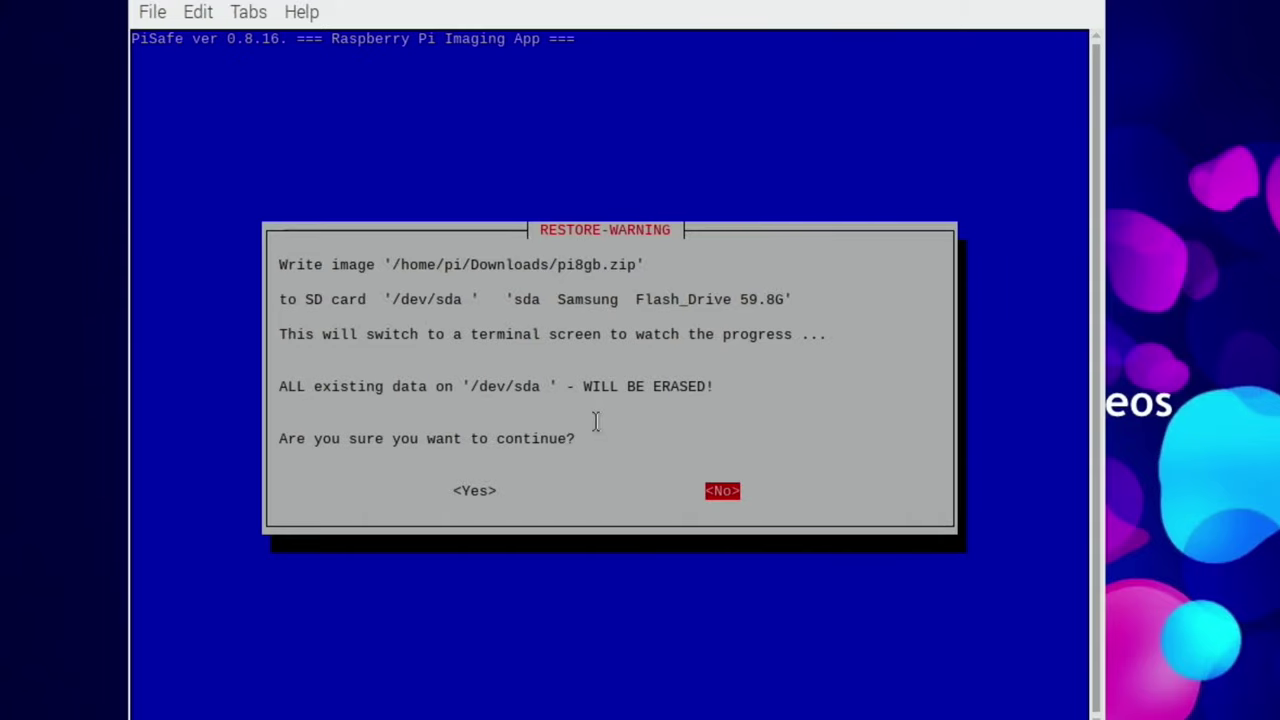
{"action": "key", "text": "Left"}
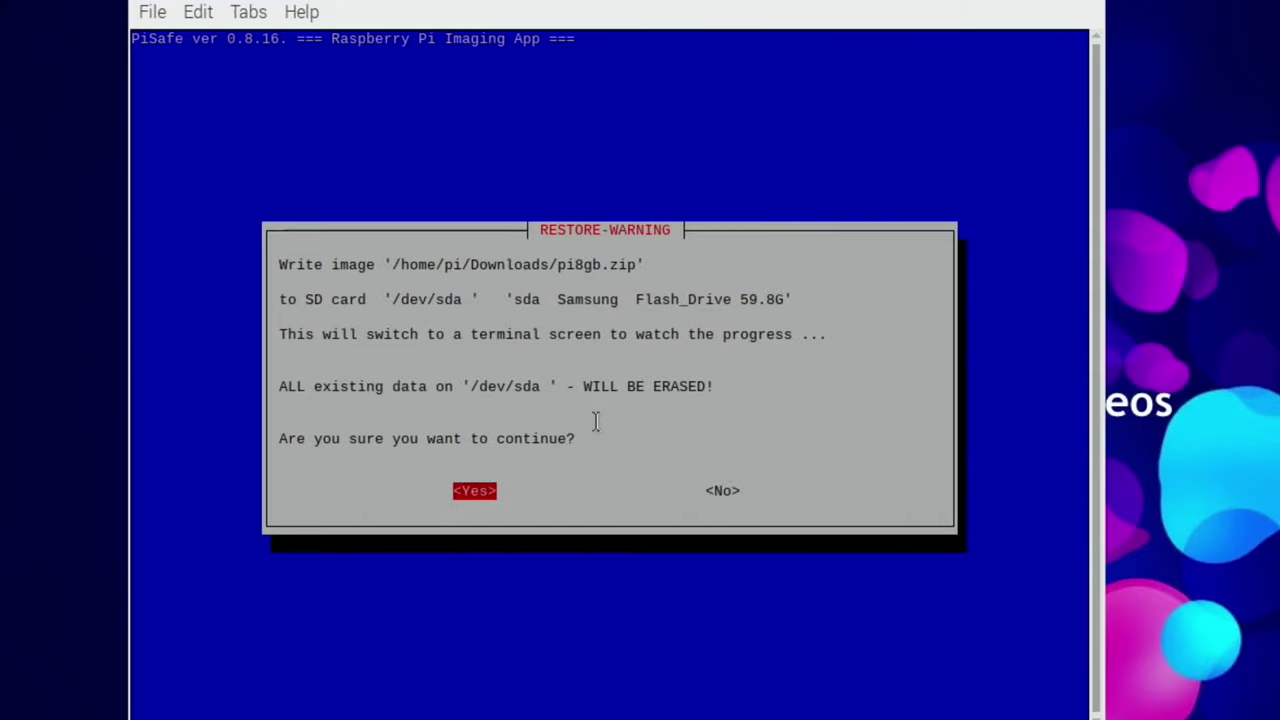
{"action": "key", "text": "Return"}
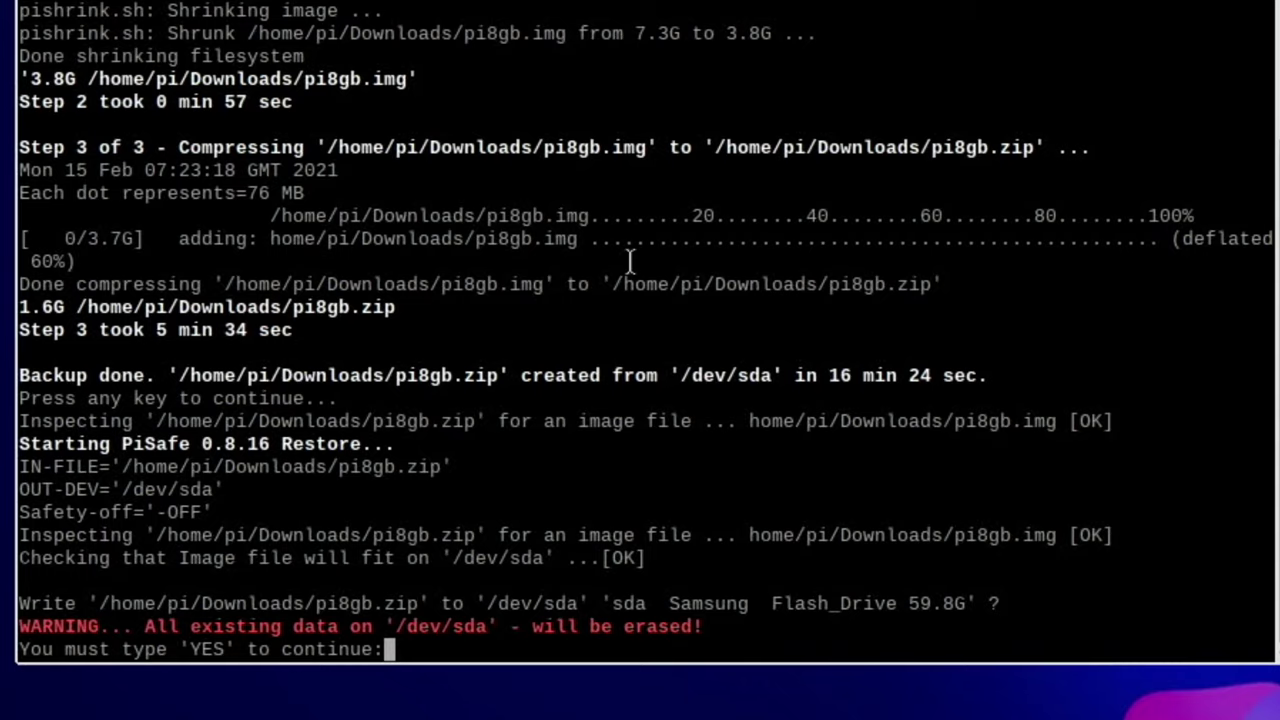
Step: Confirm with YES and let pi8gb.zip finish writing to the flash drive
{"action": "type", "text": "YES"}
{"action": "key", "text": "Return"}
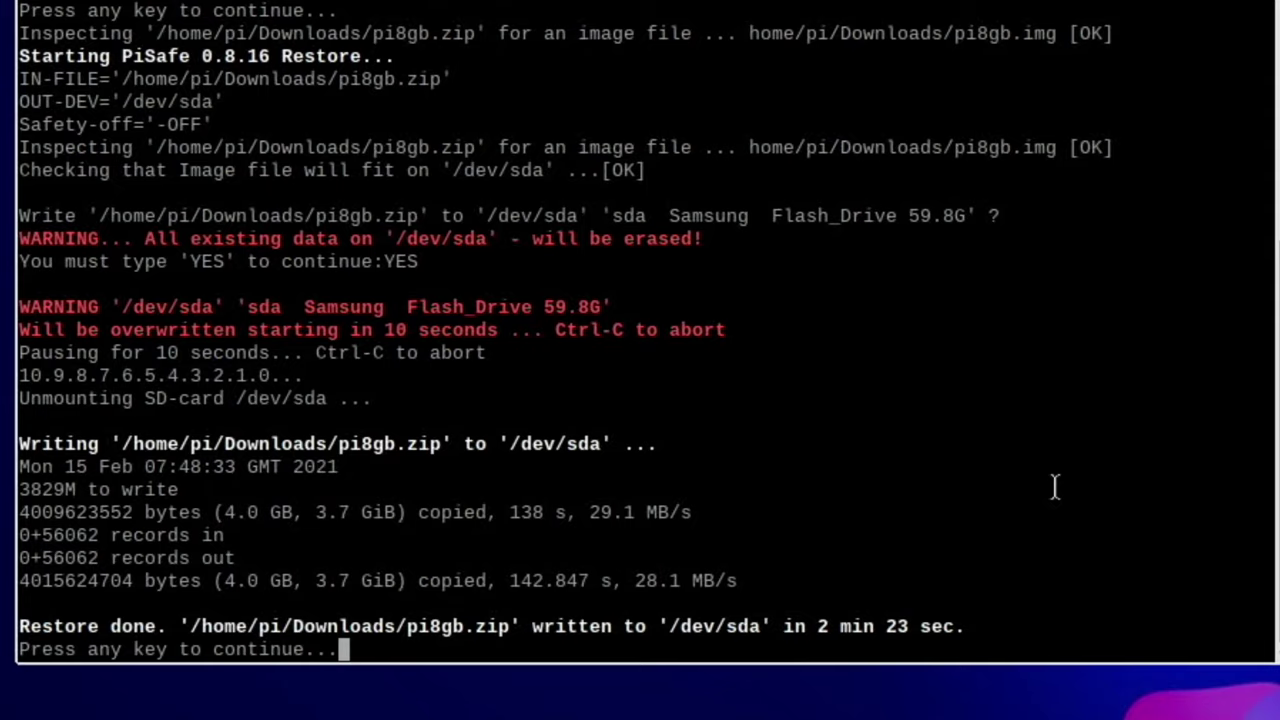
{"action": "key", "text": "Return"}
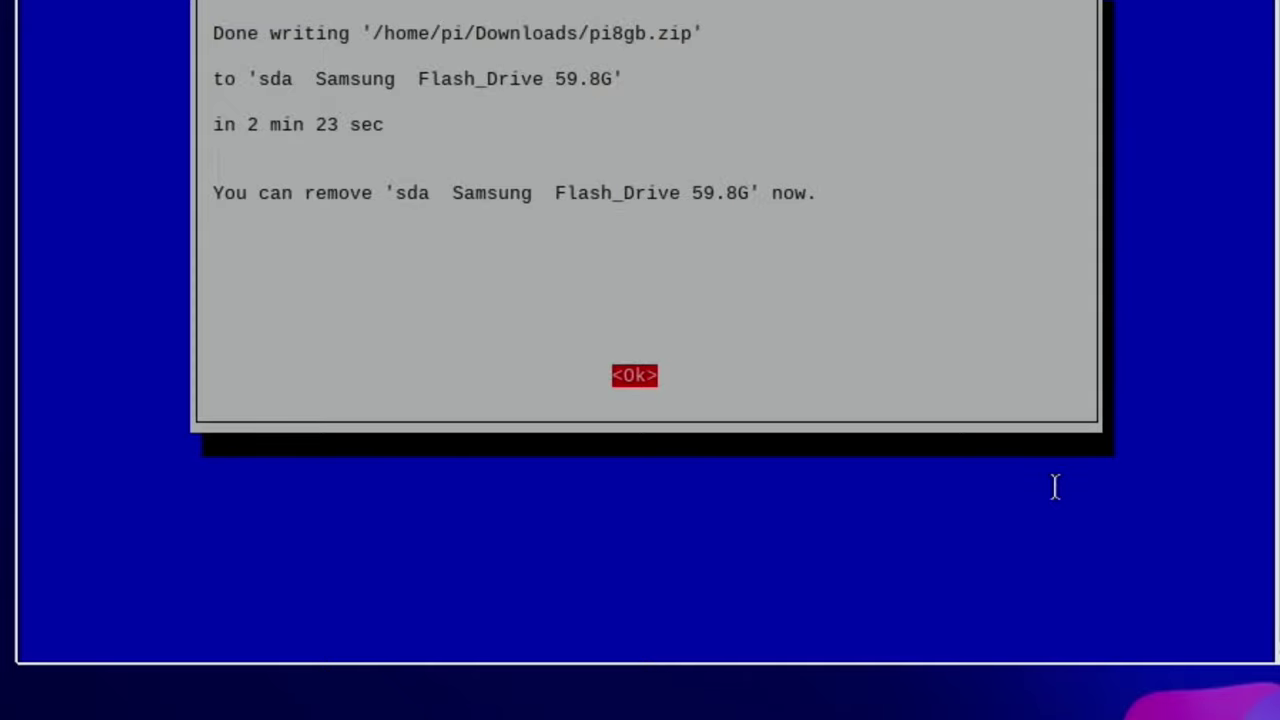
Step: Dismiss the Done writing message and move to Exit in PiSafe's menu
{"action": "key", "text": "Return"}
{"action": "key", "text": "Down"}
{"action": "key", "text": "Down"}
{"action": "key", "text": "Down"}
{"action": "key", "text": "Down"}
{"action": "key", "text": "Down"}
{"action": "key", "text": "Down"}
{"action": "key", "text": "Down"}
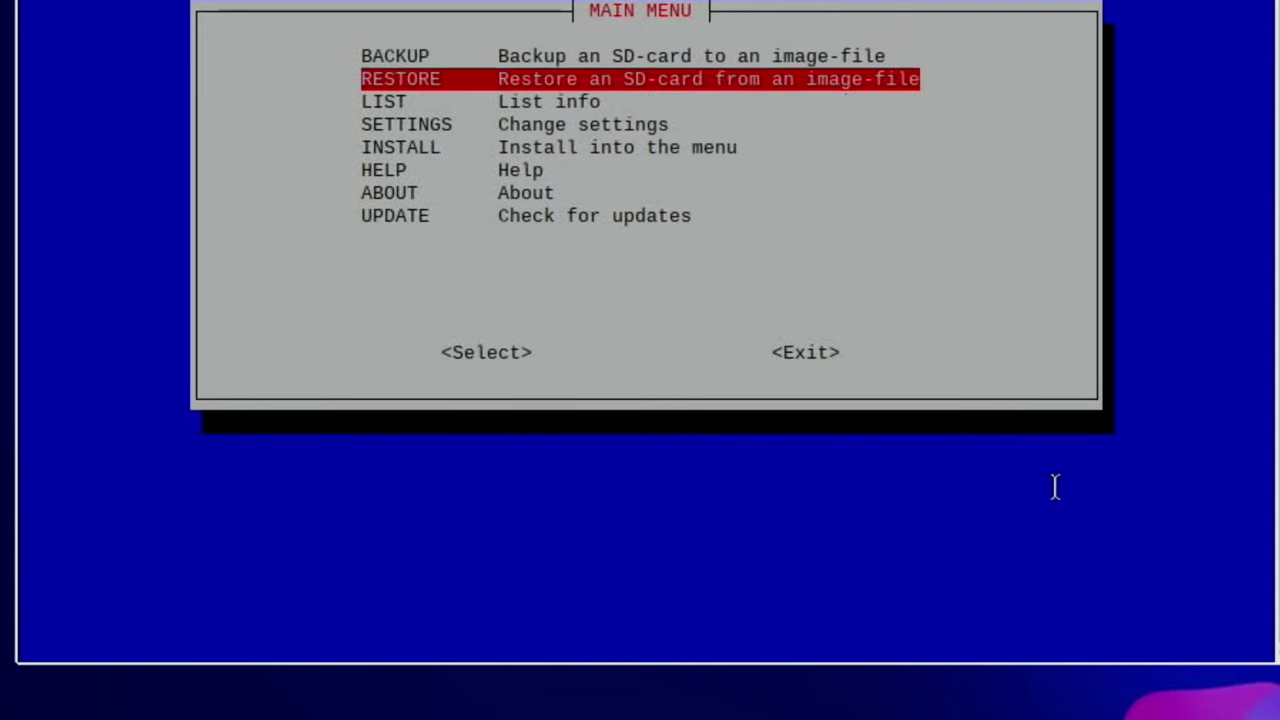
{"action": "key", "text": "Tab"}
{"action": "key", "text": "Tab"}
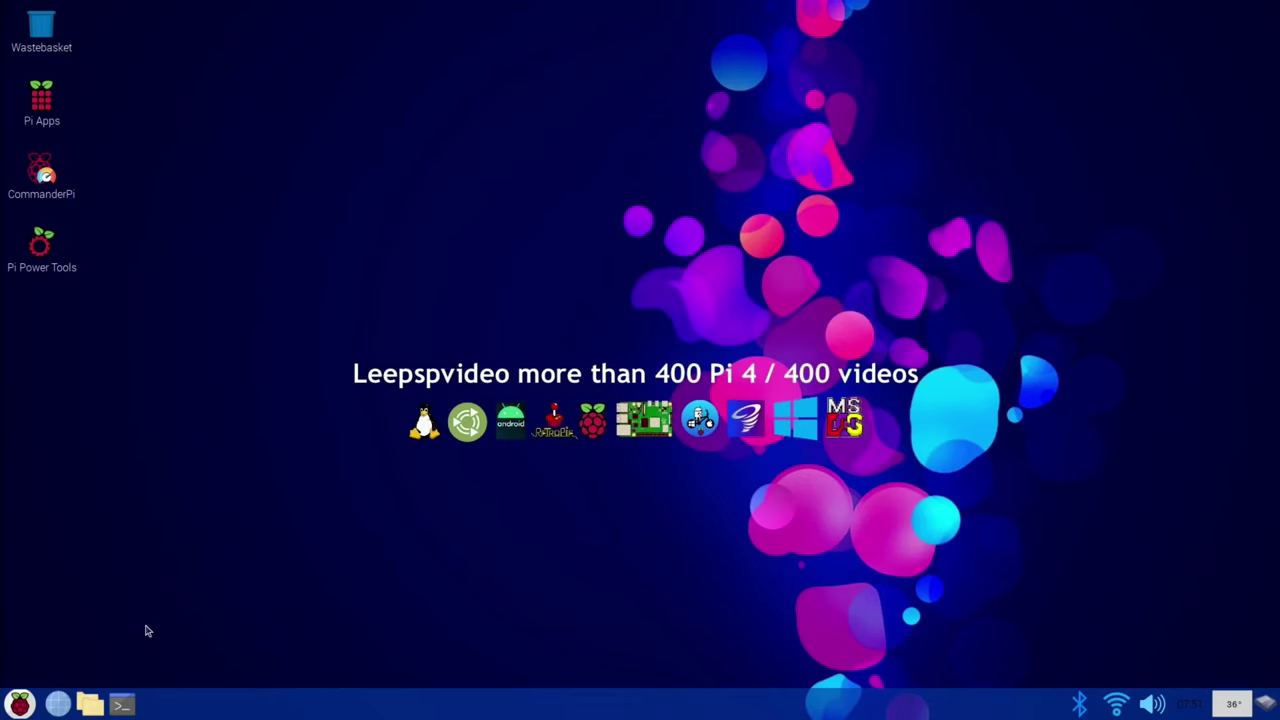
Step: Launch GParted from System Tools, entering the administrator password
{"action": "left_click", "coordinate": [20, 704]}
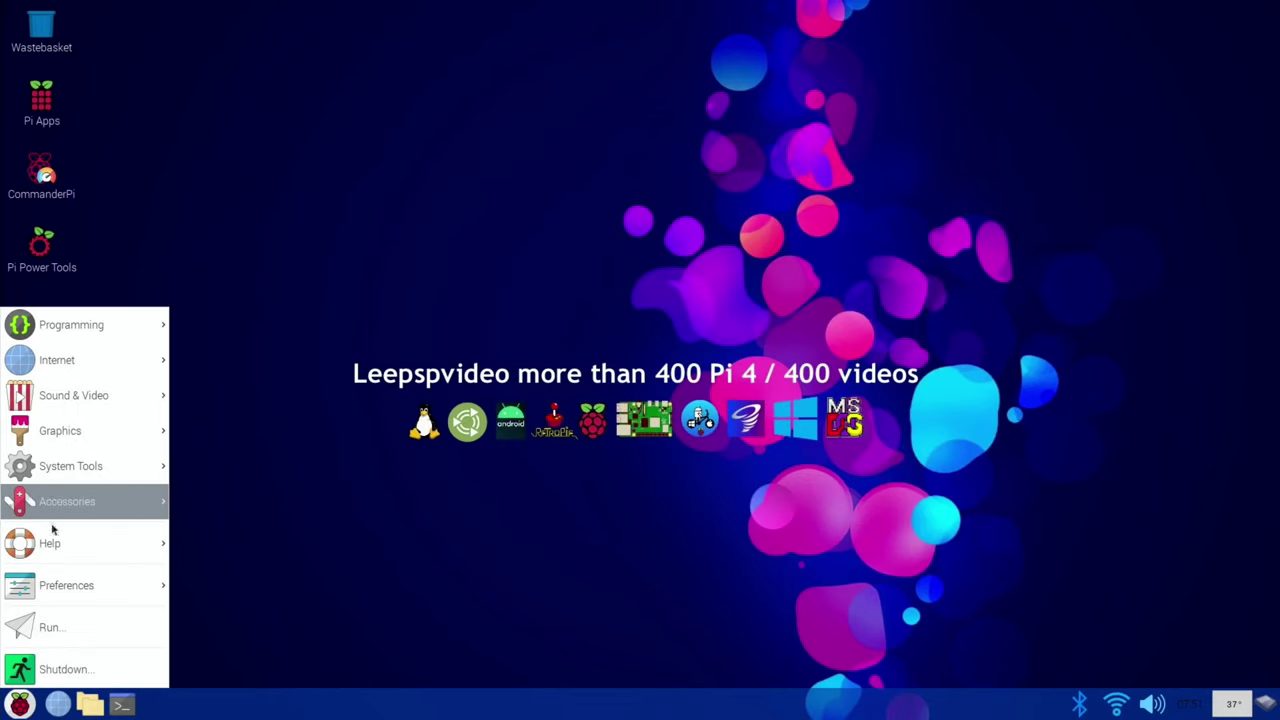
{"action": "mouse_move", "coordinate": [63, 470]}
{"action": "left_click", "coordinate": [195, 474]}
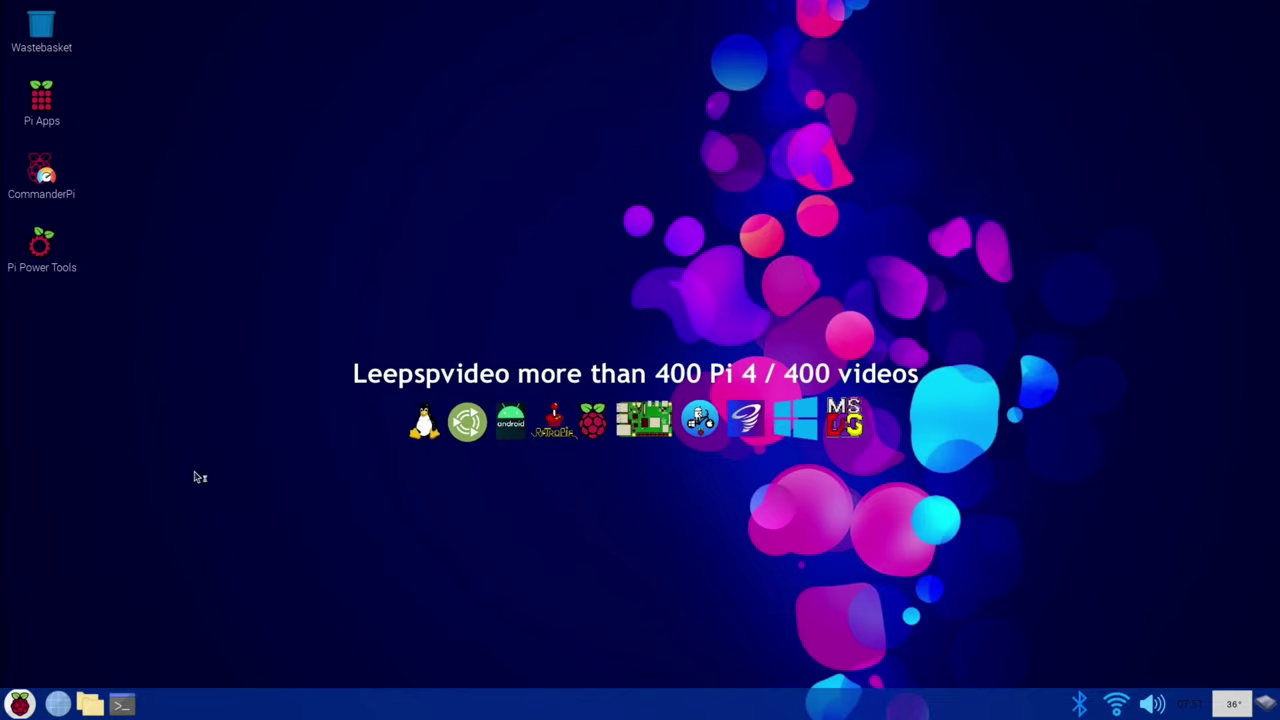
{"action": "type", "text": "raspberry"}
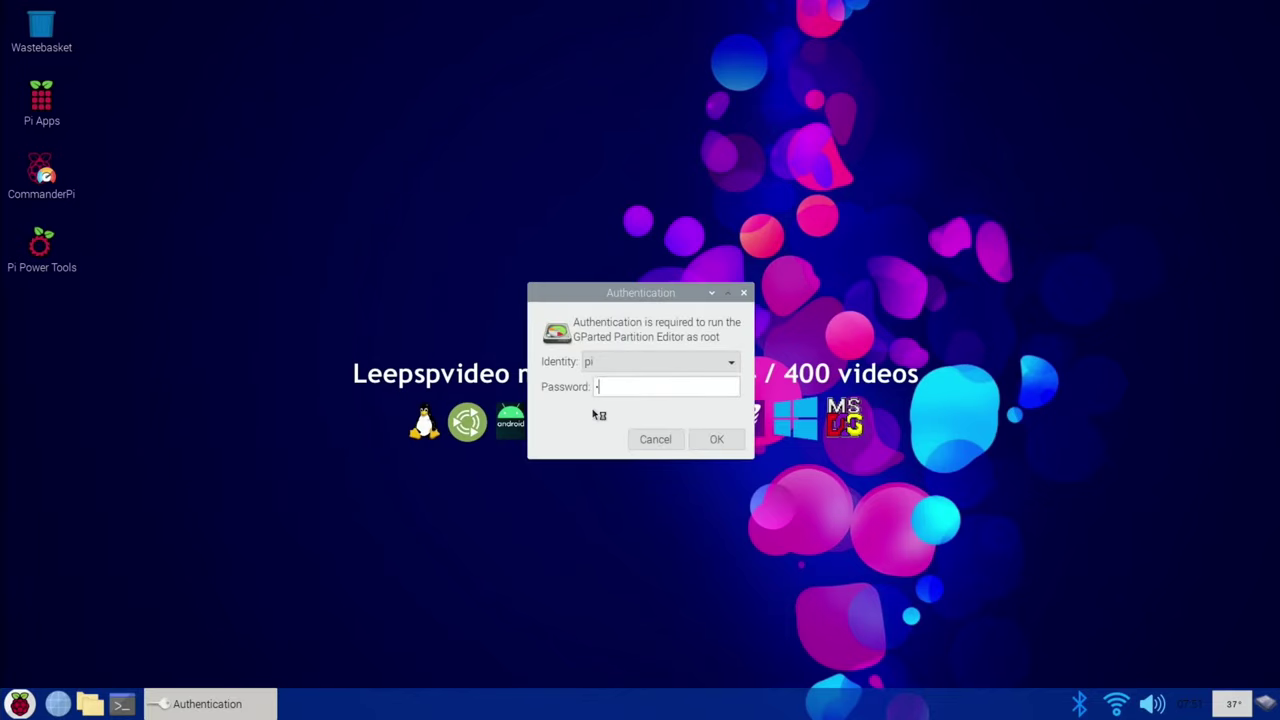
{"action": "key", "text": "Return"}
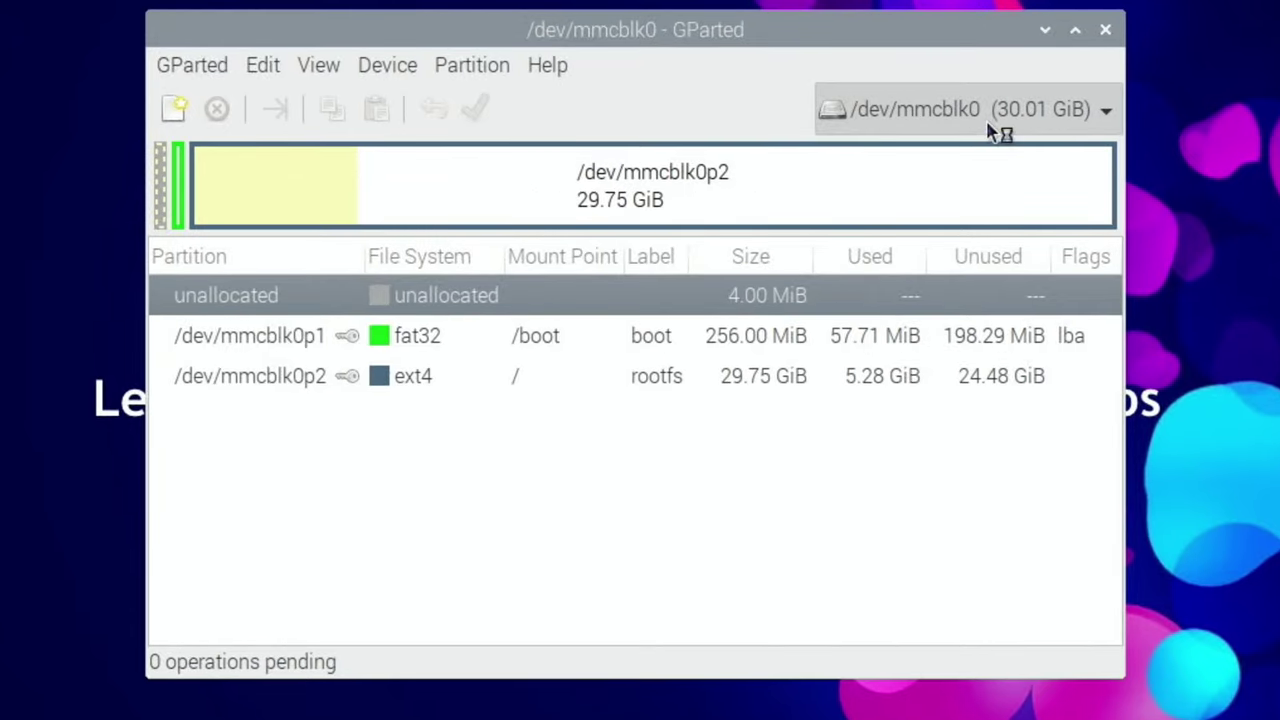
Step: On /dev/sda, queue resizing the sda2 rootfs partition to its 60928 MiB maximum
{"action": "left_click", "coordinate": [1000, 124]}
{"action": "left_click", "coordinate": [975, 150]}
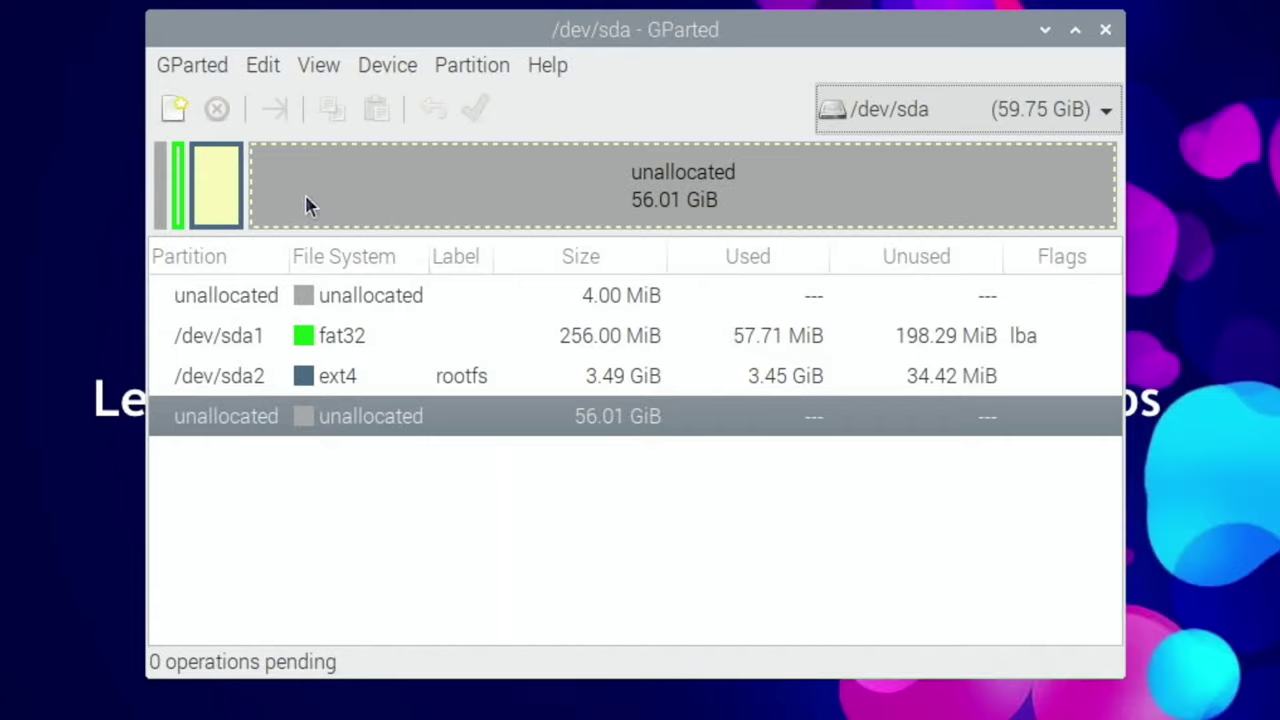
{"action": "left_click", "coordinate": [222, 199]}
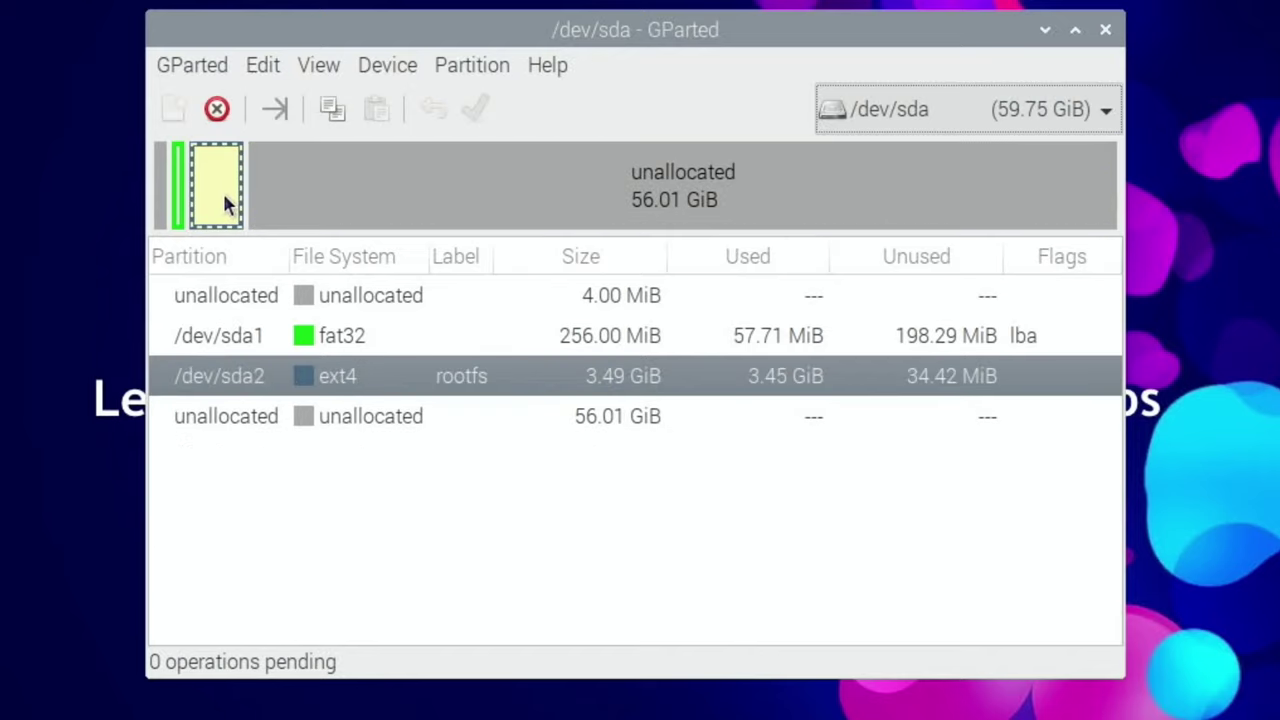
{"action": "right_click", "coordinate": [222, 192]}
{"action": "left_click", "coordinate": [275, 294]}
{"action": "left_click_drag", "start_coordinate": [372, 248], "coordinate": [1087, 296]}
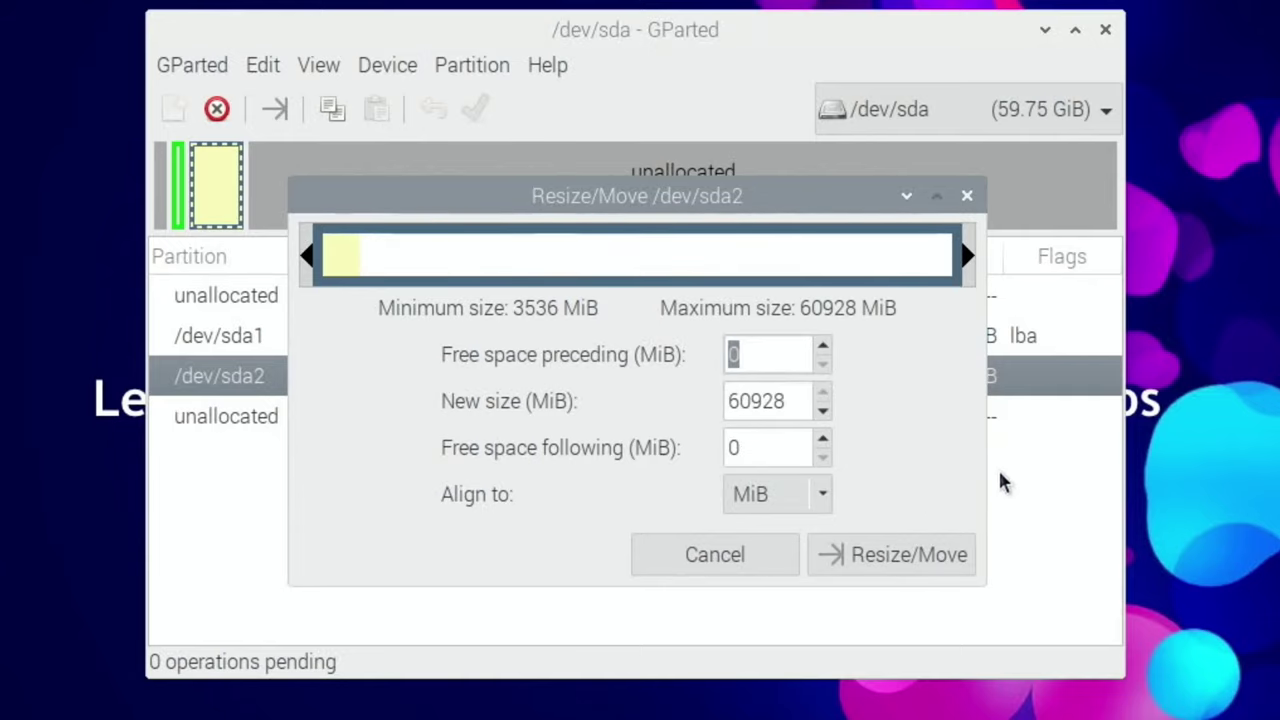
{"action": "left_click", "coordinate": [930, 552]}
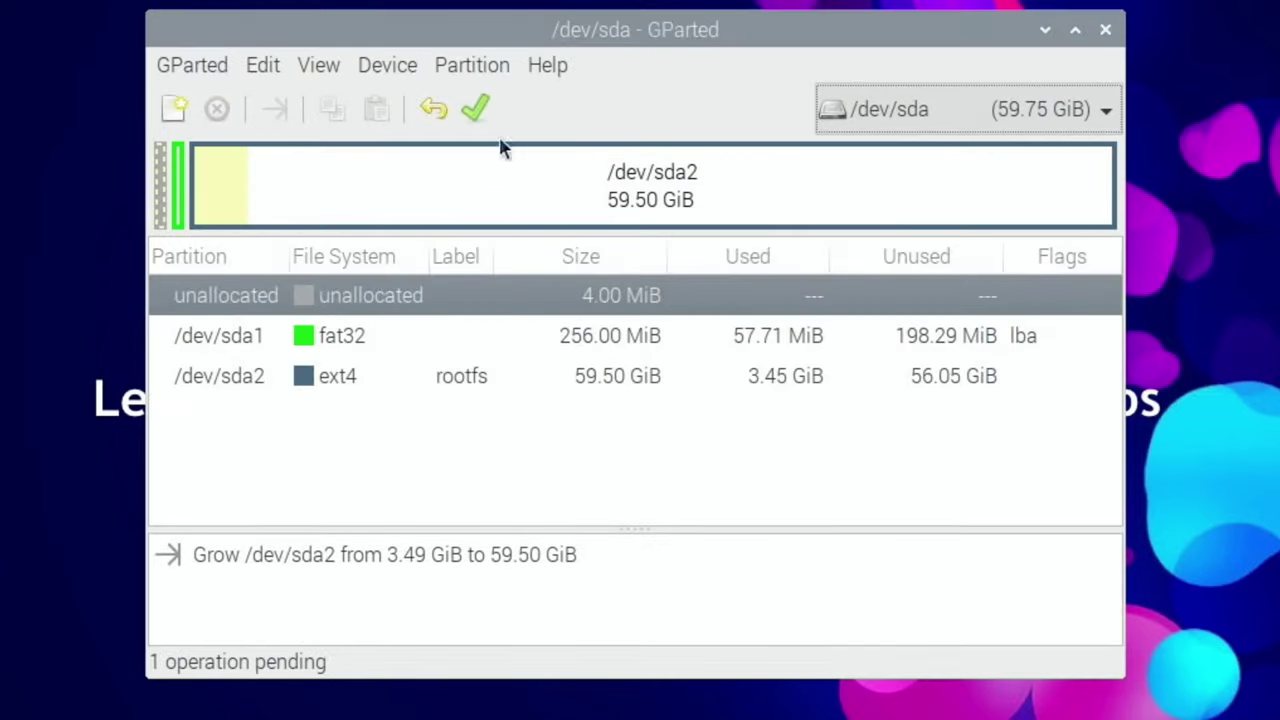
Step: Apply the pending grow of /dev/sda2 to 59.50 GiB and close the report
{"action": "left_click", "coordinate": [492, 124]}
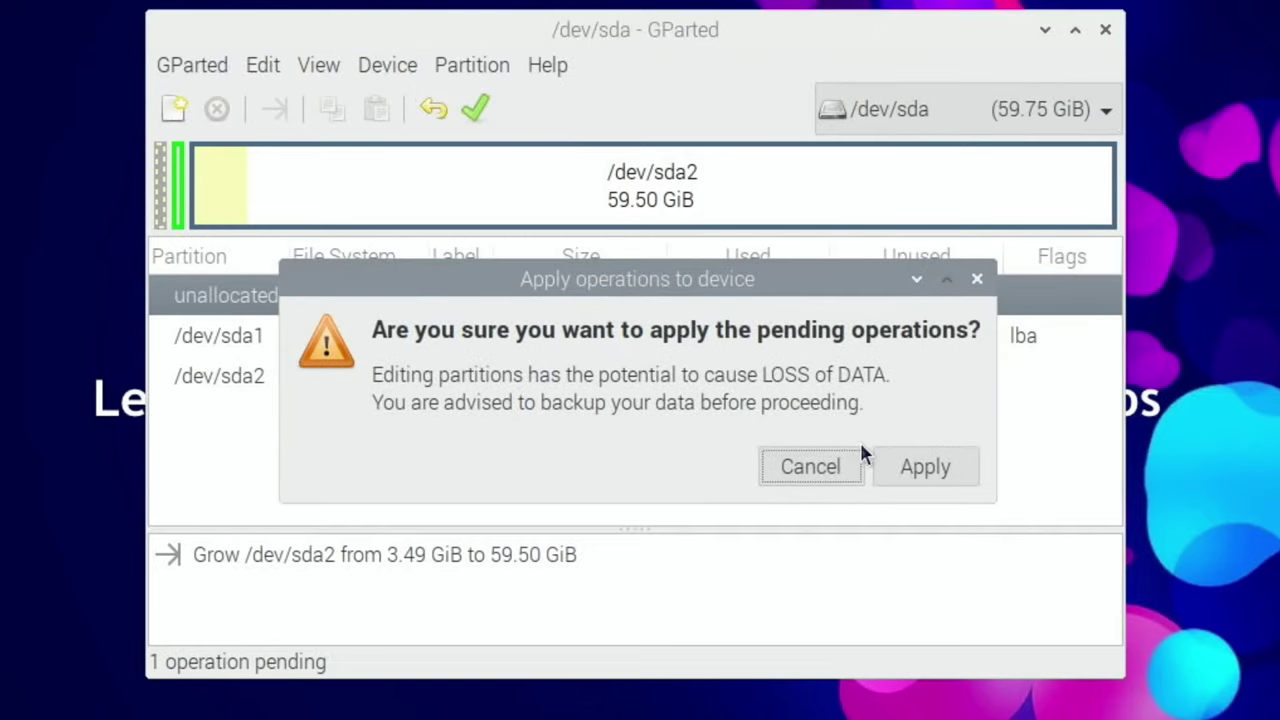
{"action": "left_click", "coordinate": [917, 467]}
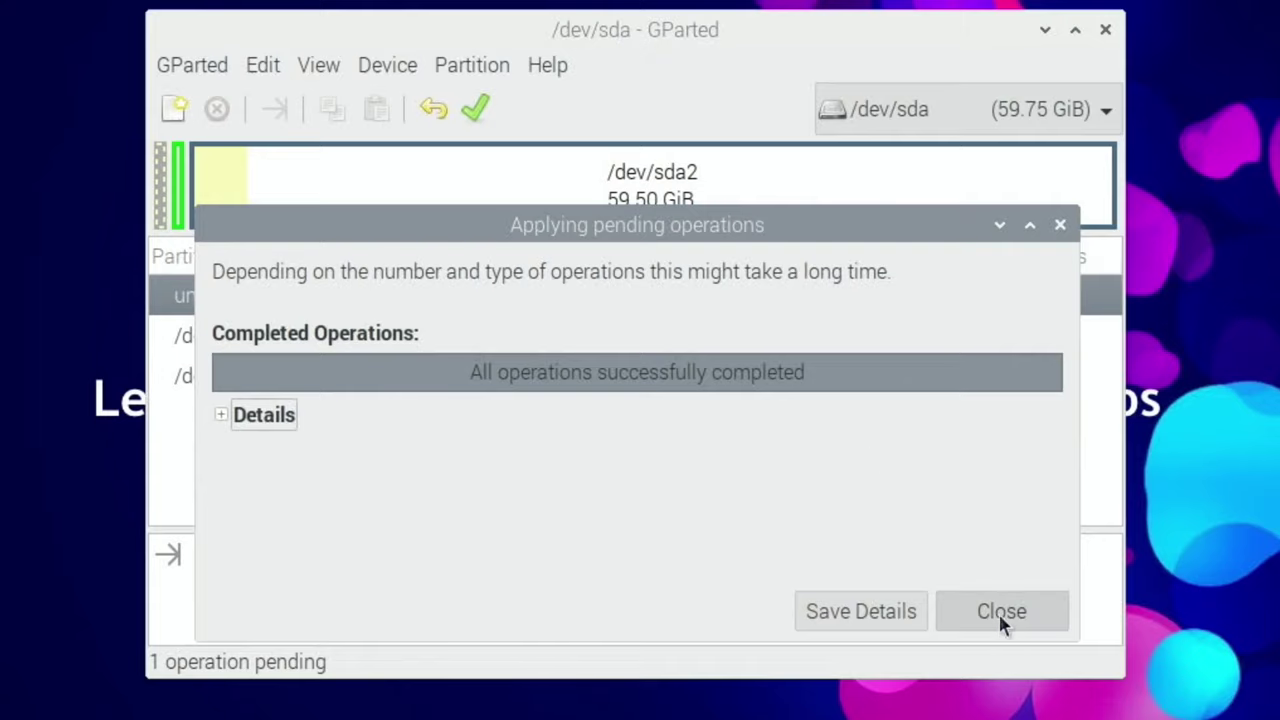
{"action": "left_click", "coordinate": [1005, 610]}
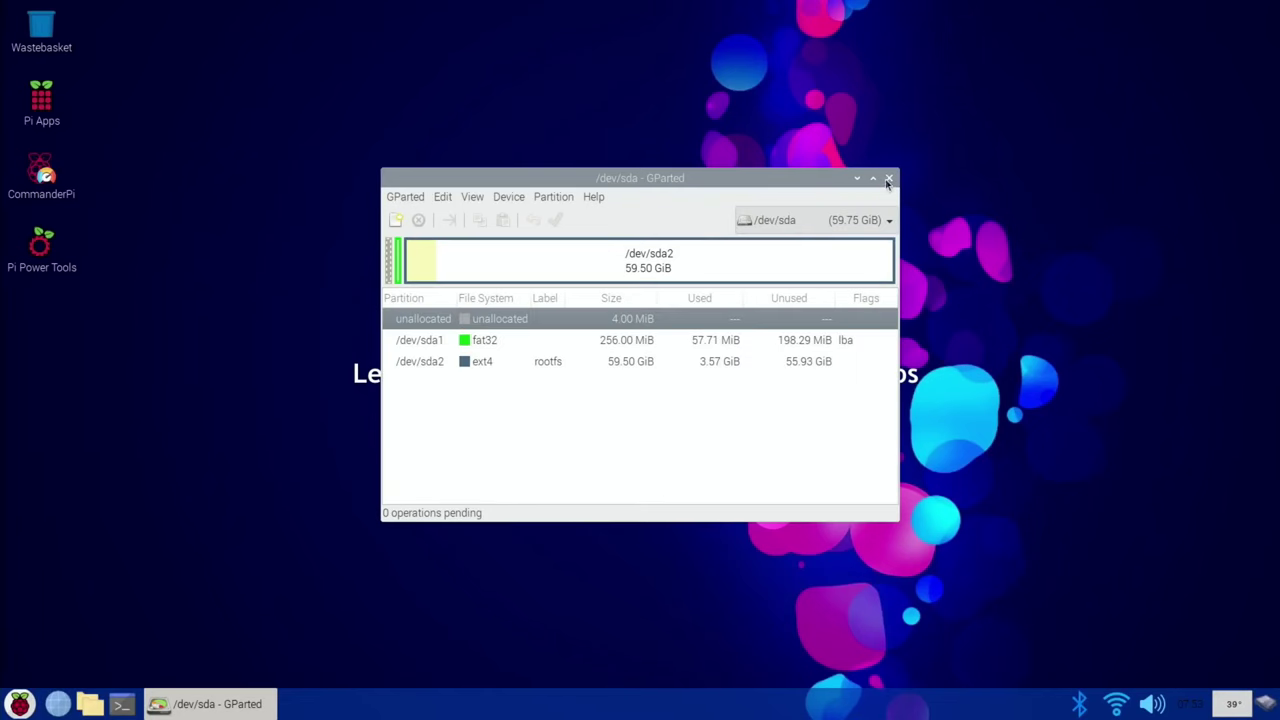
{"action": "left_click", "coordinate": [1105, 29]}
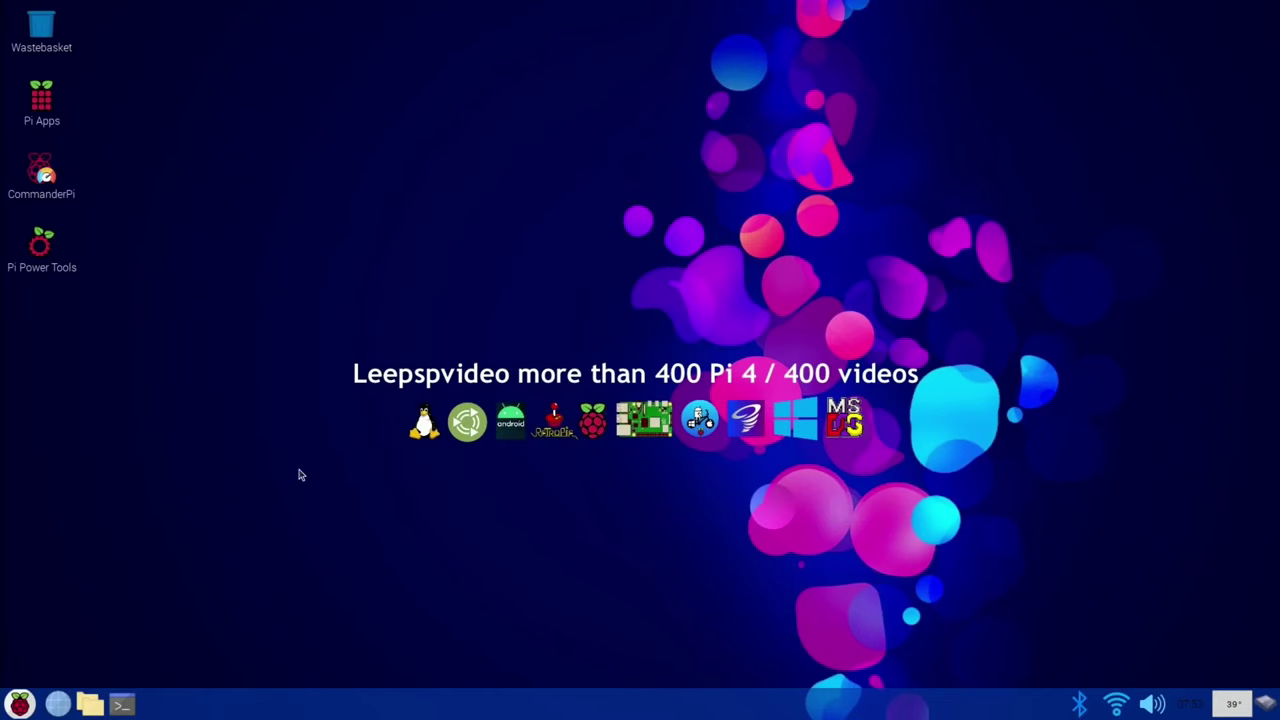
{"action": "left_click", "coordinate": [28, 702]}
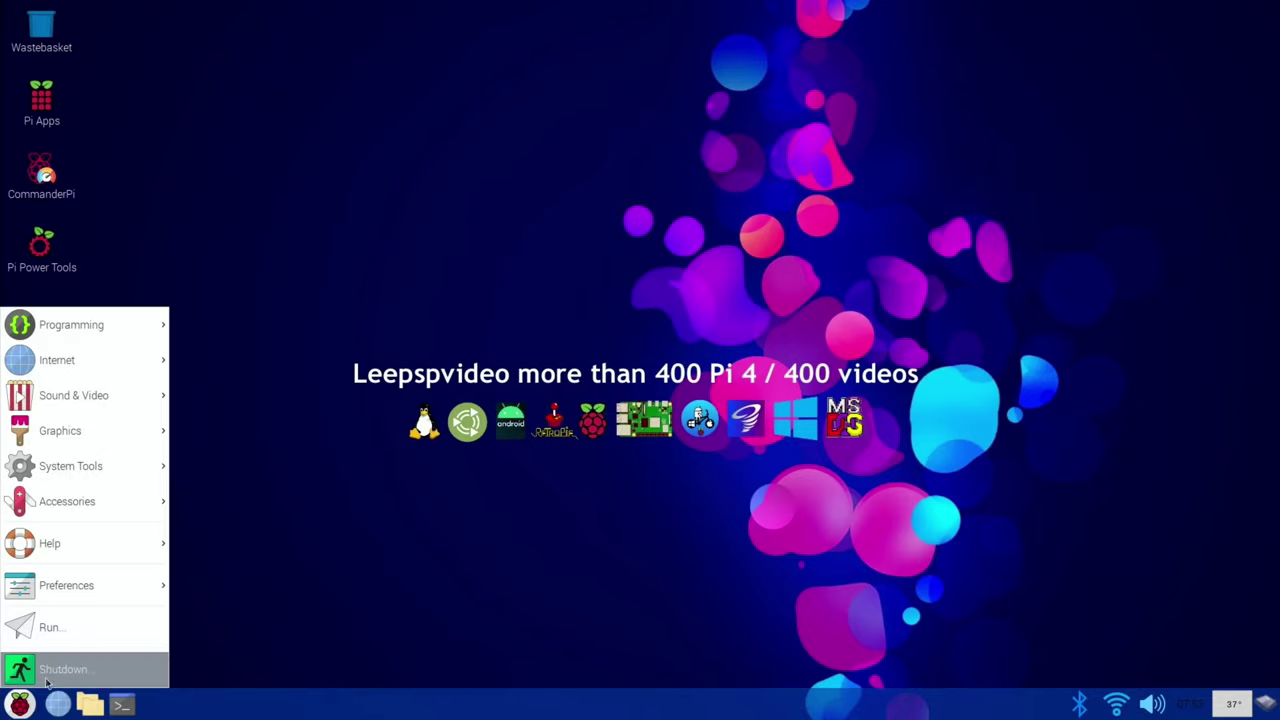
{"action": "left_click", "coordinate": [50, 669]}
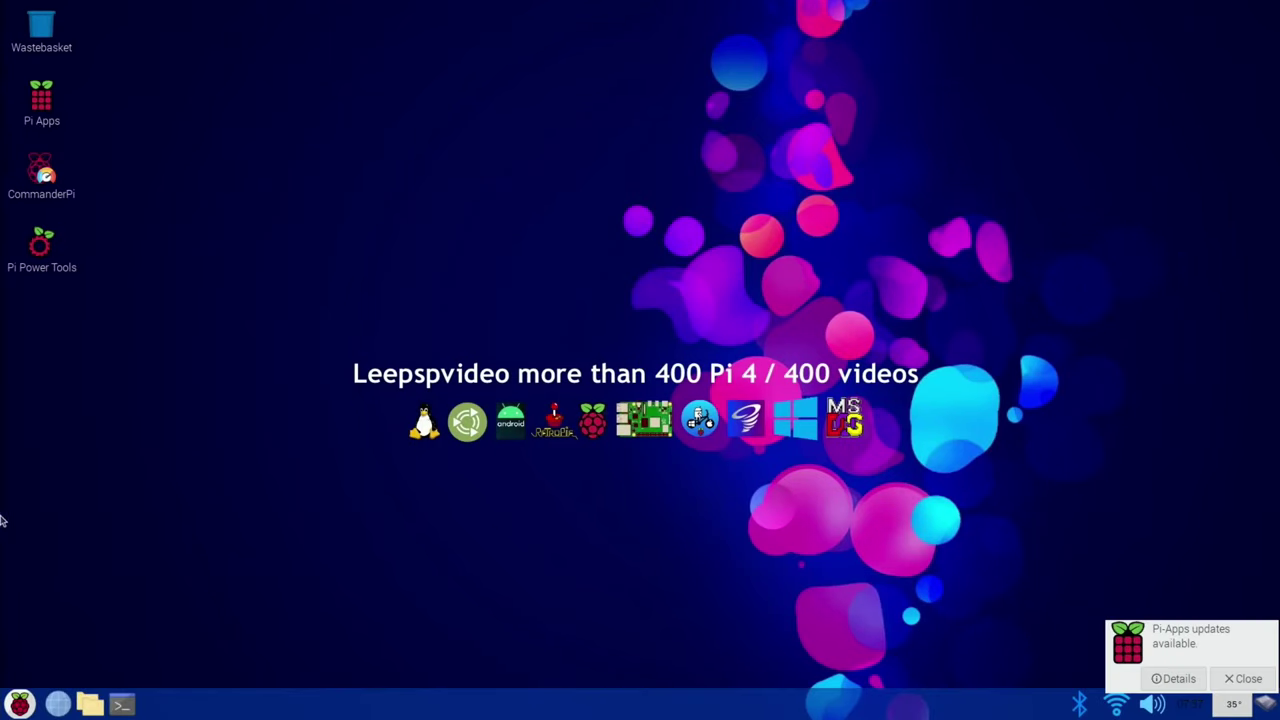
{"action": "left_click", "coordinate": [88, 706]}
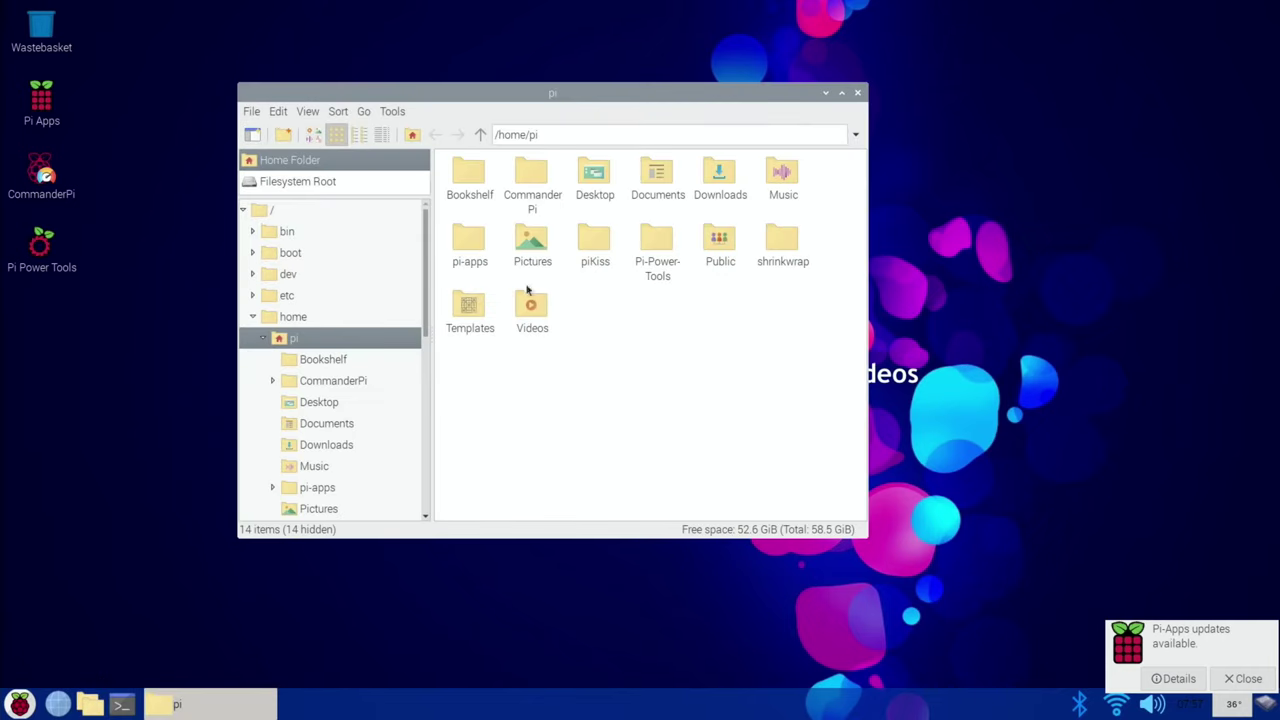
{"action": "left_click", "coordinate": [857, 94]}
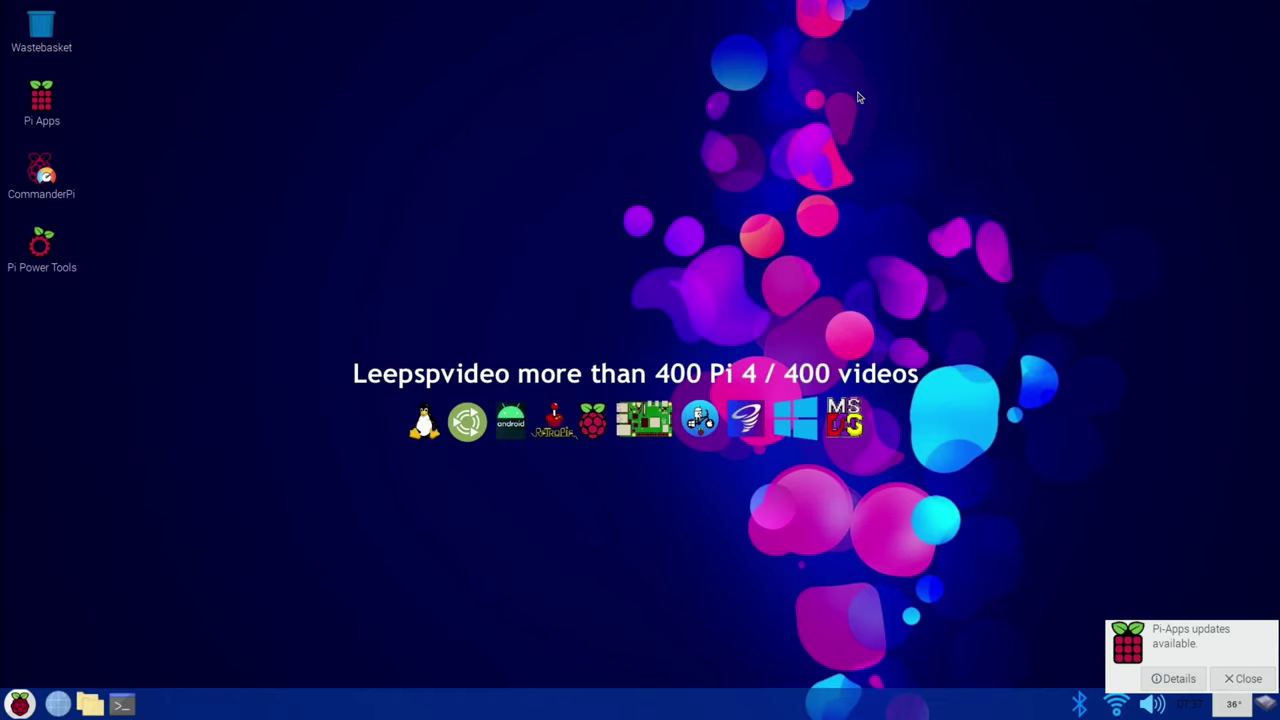